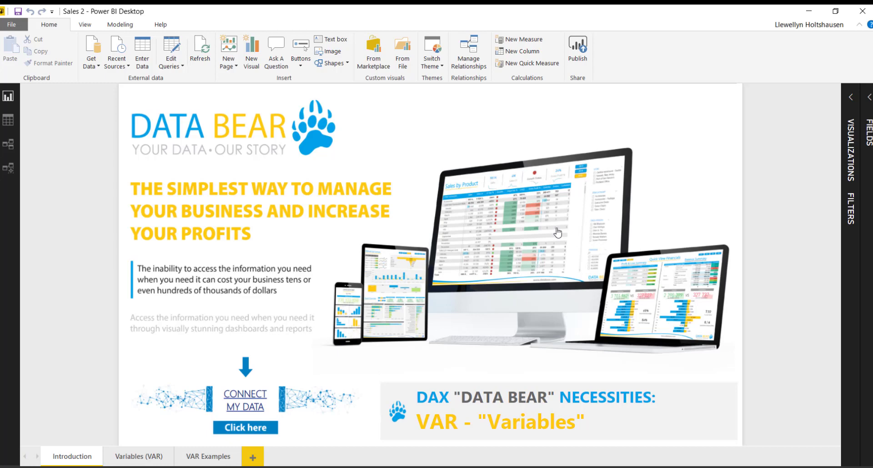
Go to the Variables (VAR) page, show both panes, and view the Sales Measures table in Data view.
click(139, 456)
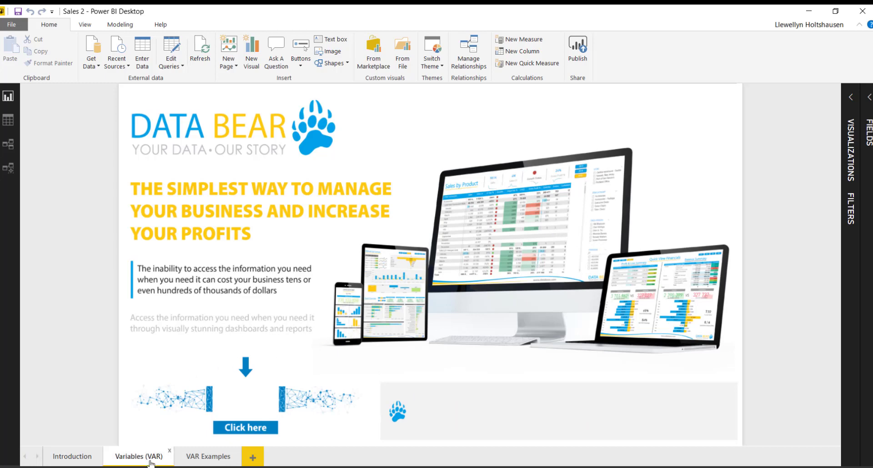
click(851, 108)
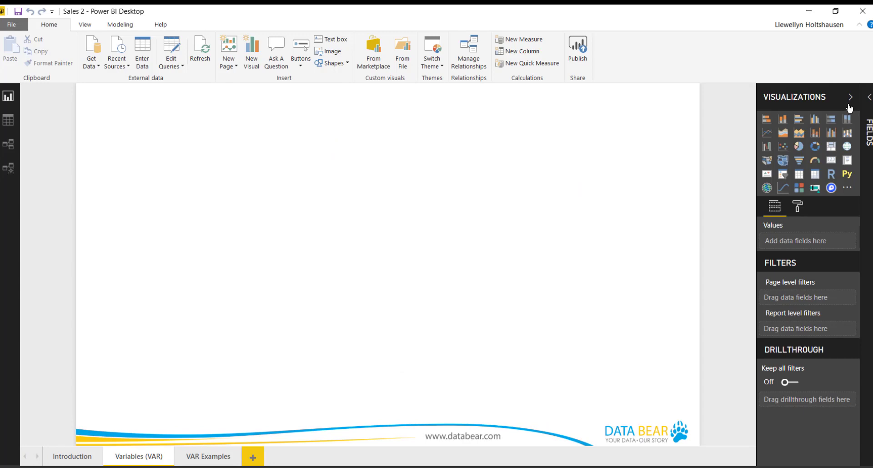
click(869, 100)
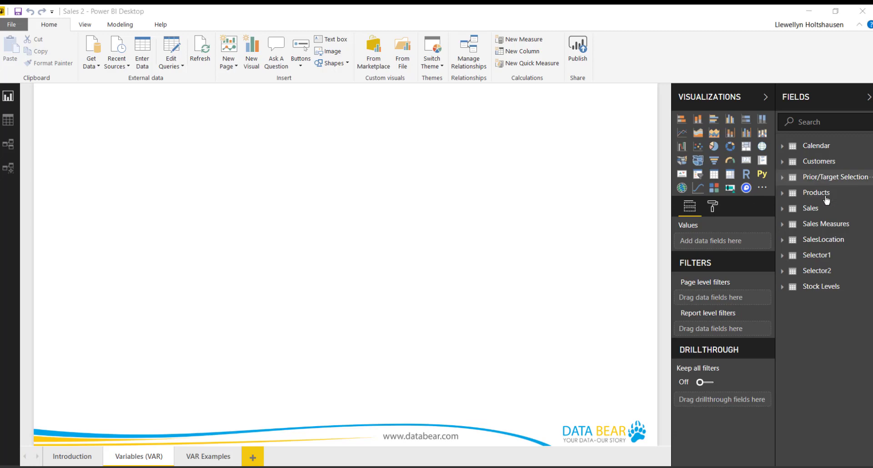
right_click(801, 231)
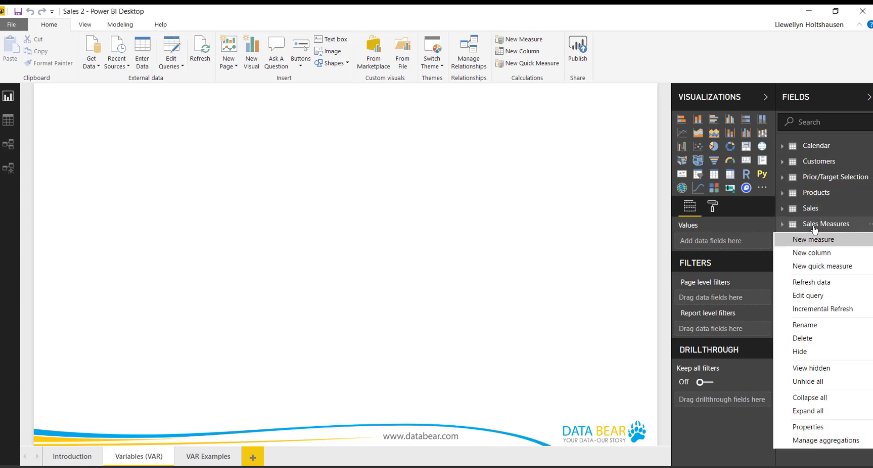
click(824, 224)
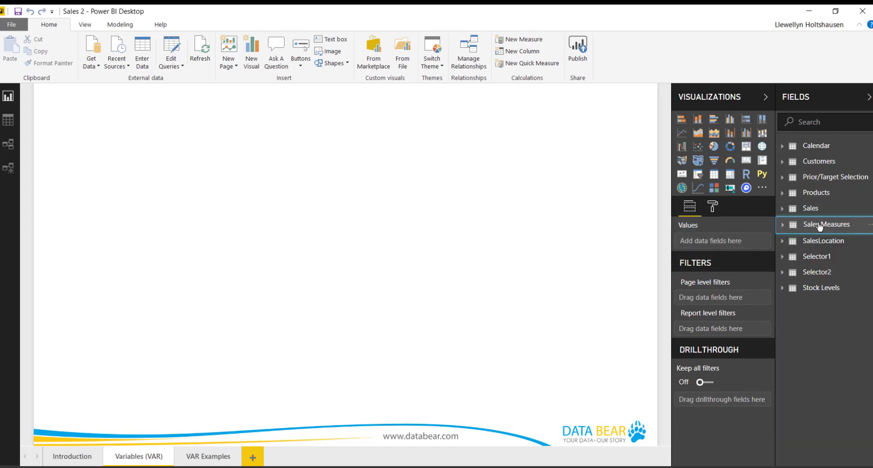
click(9, 120)
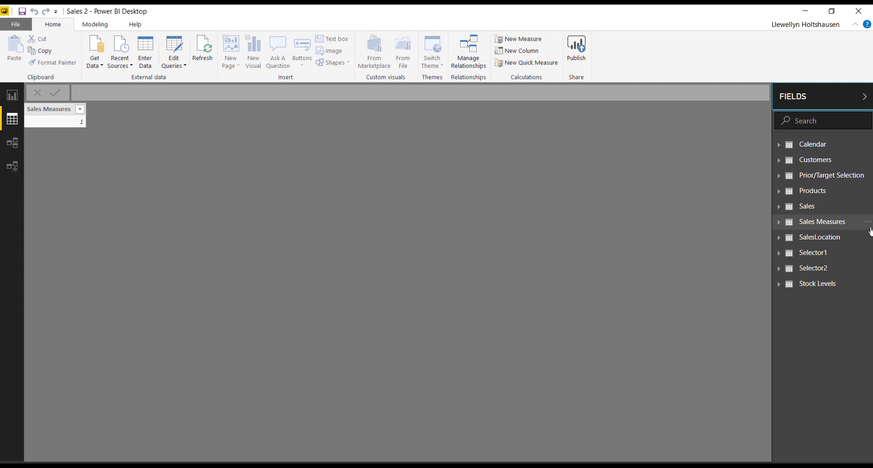
Create the measure Total Sales = CALCULATE(SUM(Sales[Total Sales])) in Sales Measures.
right_click(831, 225)
key(Escape)
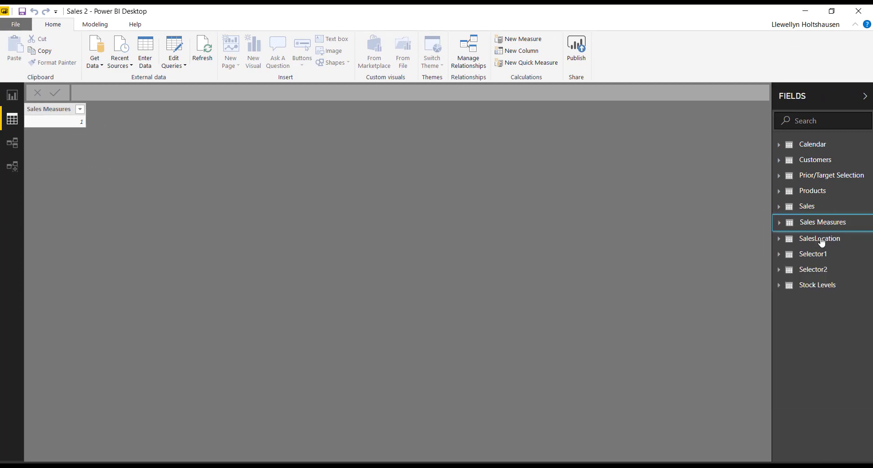
click(519, 38)
text(T)
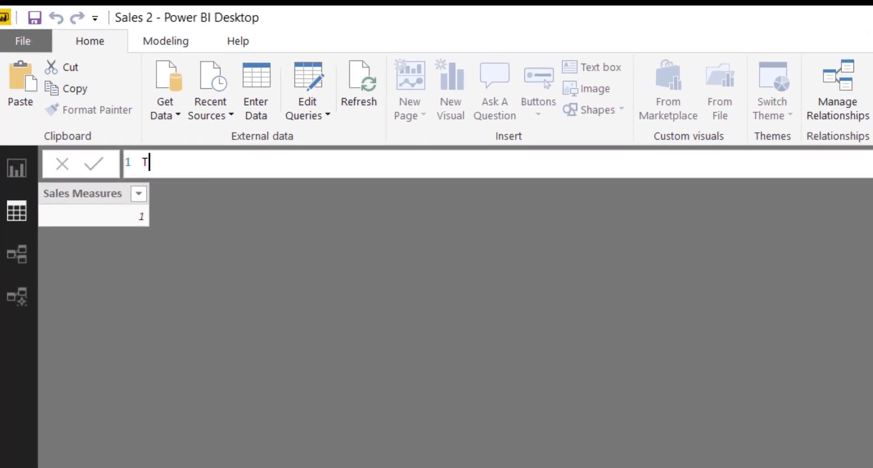
text(otal Sales )
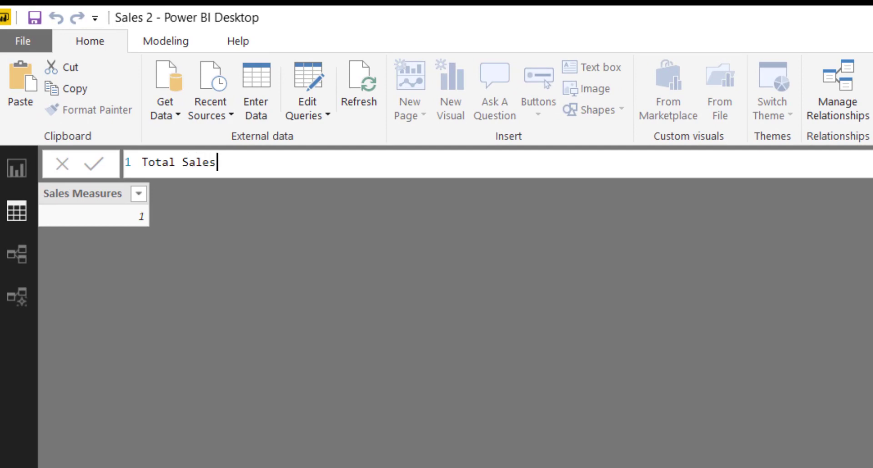
text(= CALCULATE(SUM)
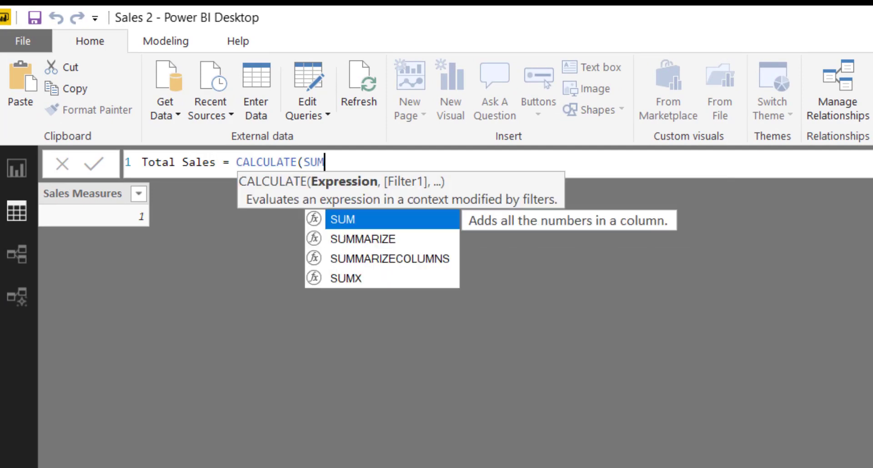
text((sales)
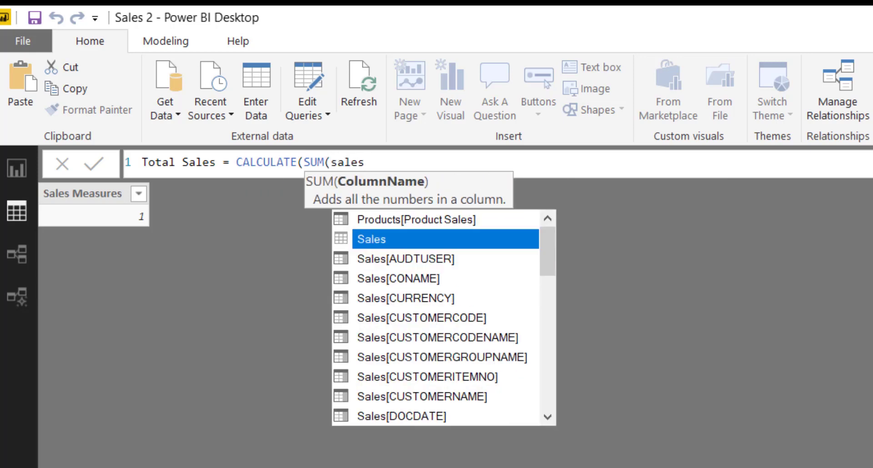
key(Tab)
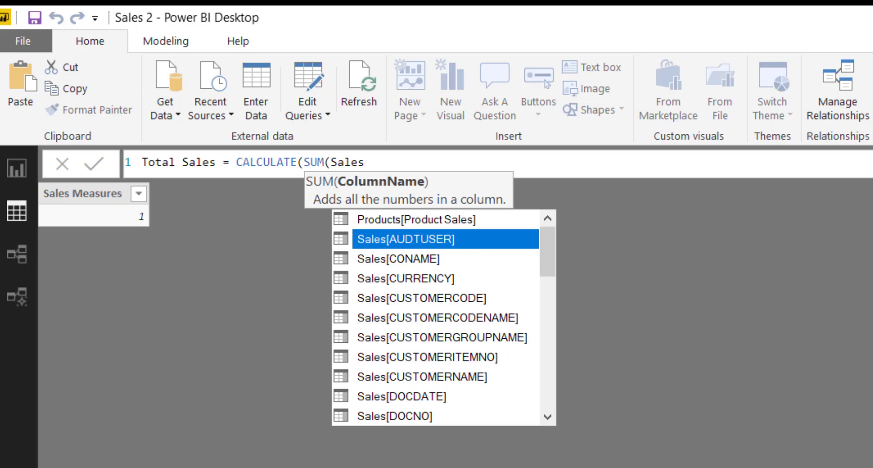
text(t)
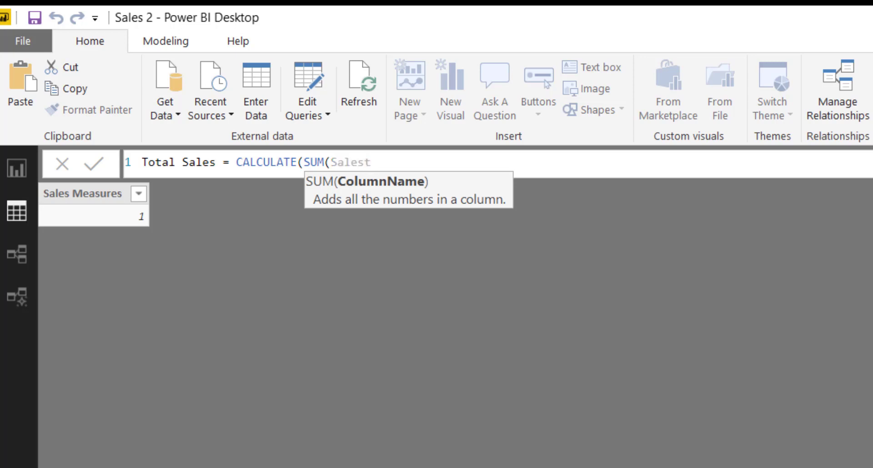
key(BackSpace)
text([tot)
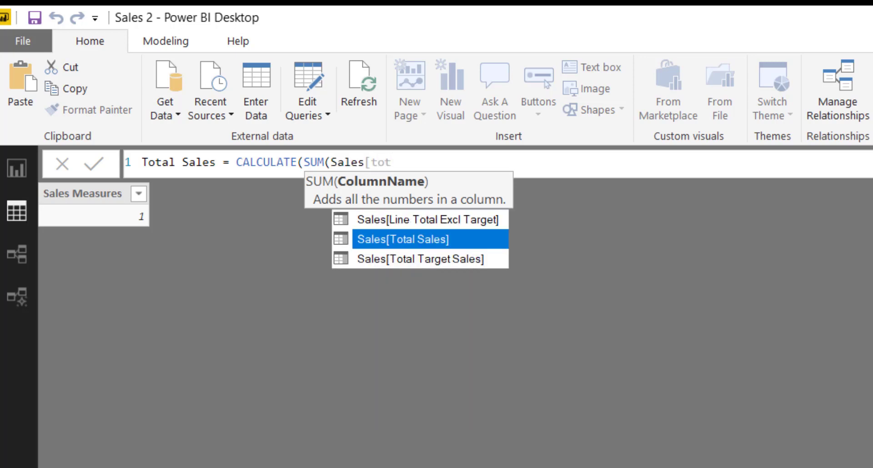
key(Tab)
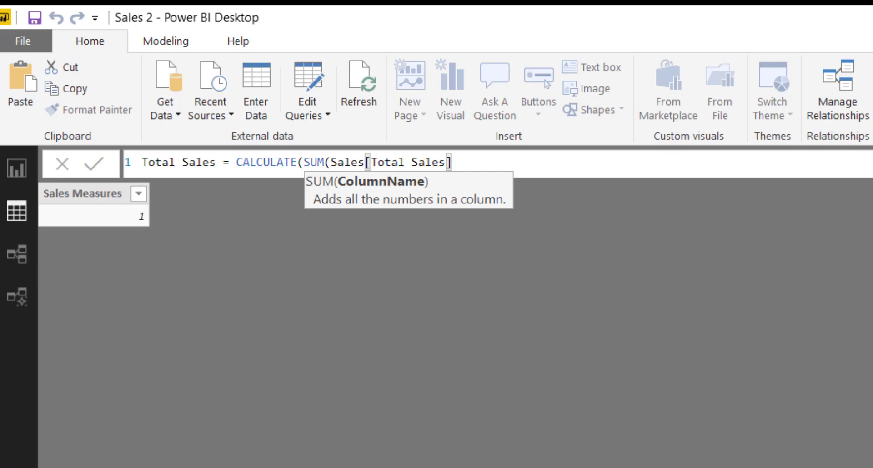
text()))
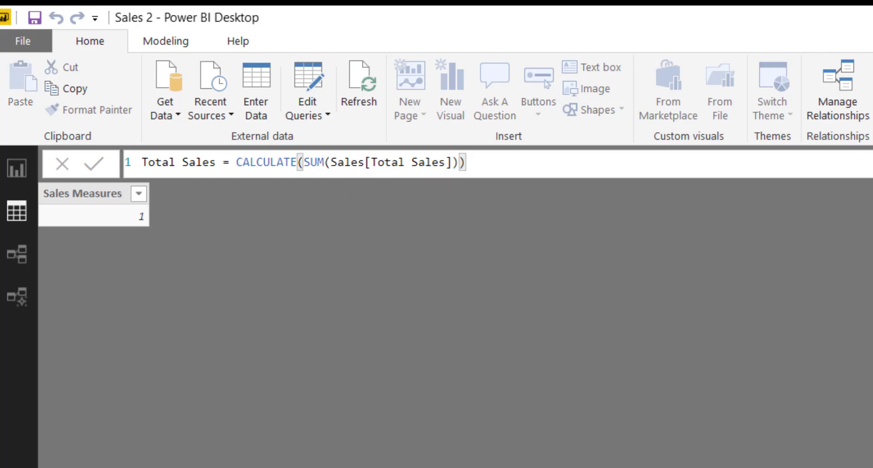
Format Total Sales as £ English (United Kingdom) currency.
click(179, 47)
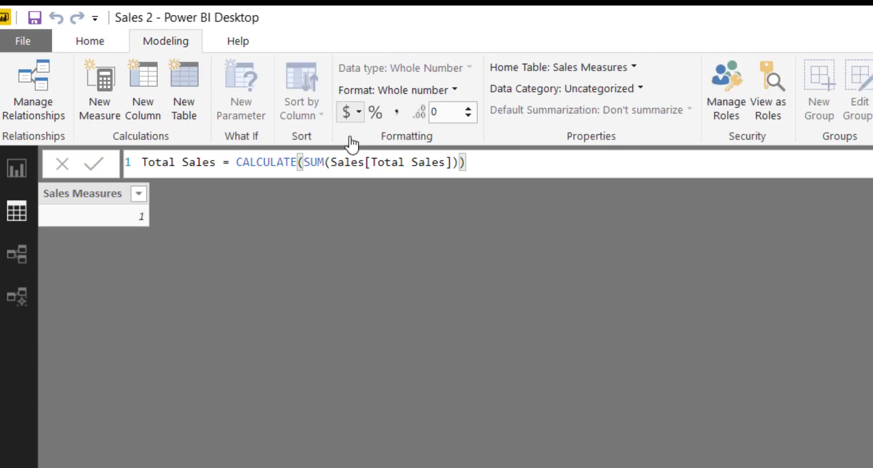
click(354, 114)
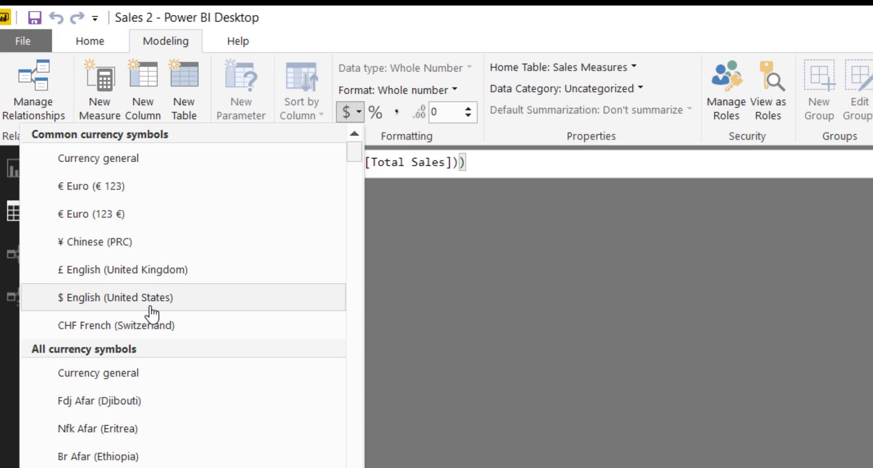
click(151, 272)
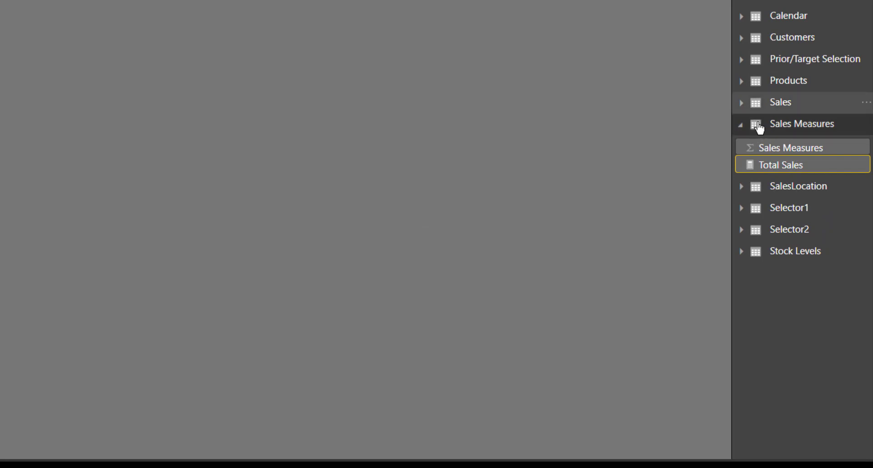
Hide the placeholder Sales Measures column from report view and confirm the table now lists Total Sales.
right_click(784, 154)
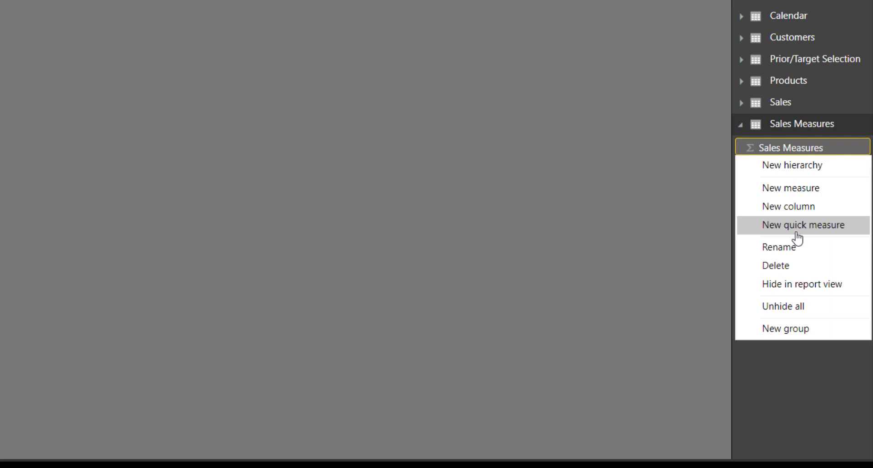
click(791, 290)
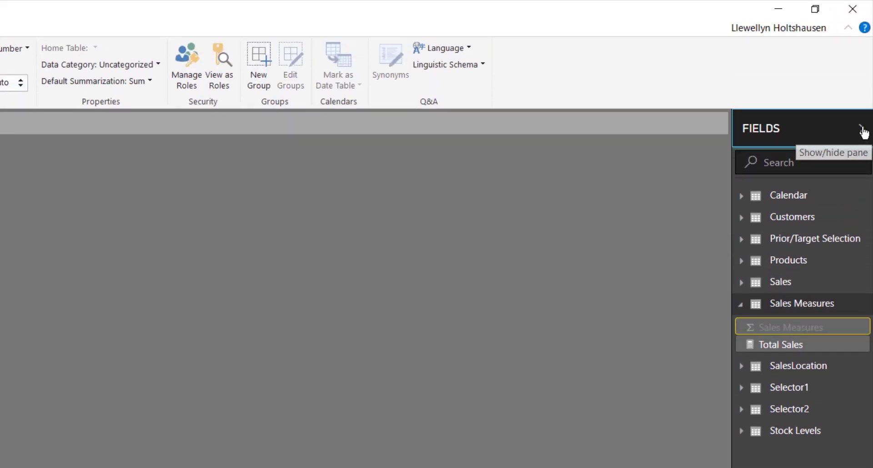
click(863, 130)
click(864, 131)
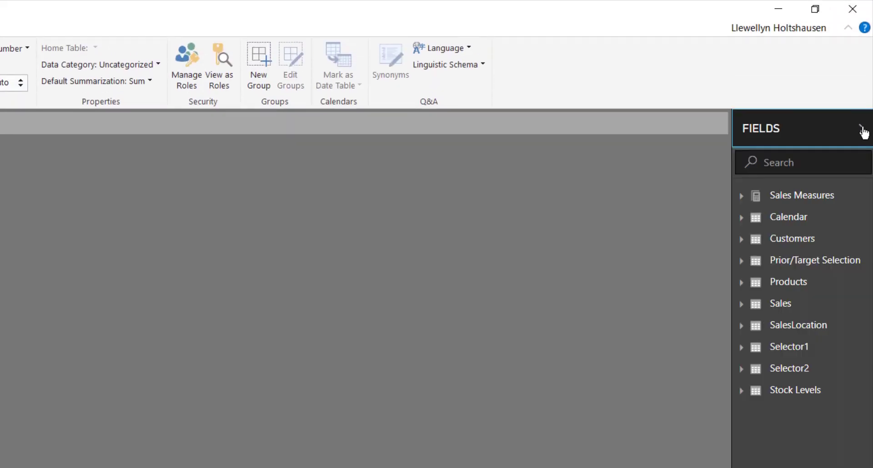
click(757, 202)
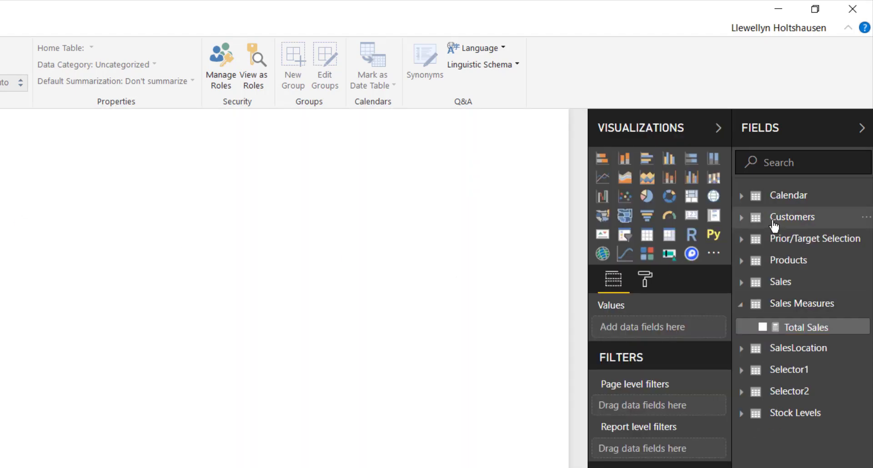
click(746, 307)
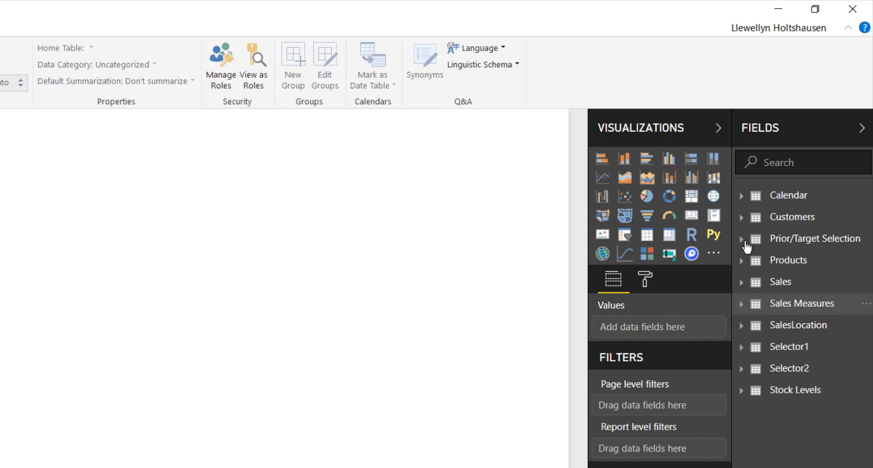
click(859, 128)
click(860, 128)
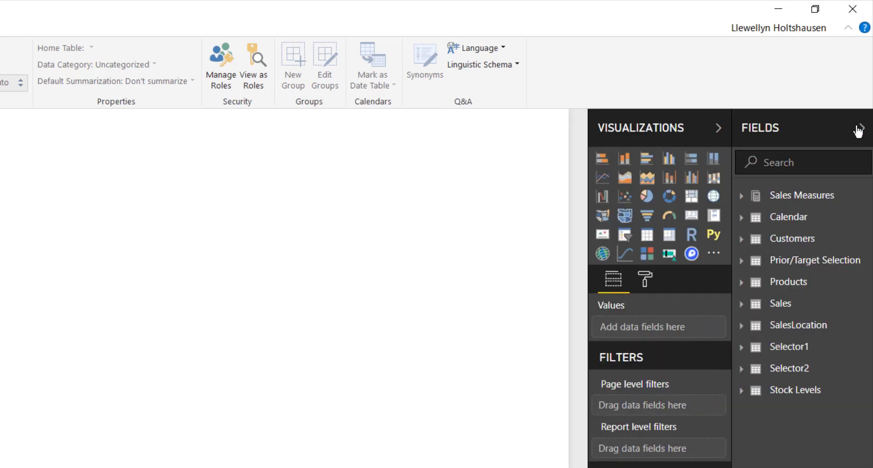
click(740, 200)
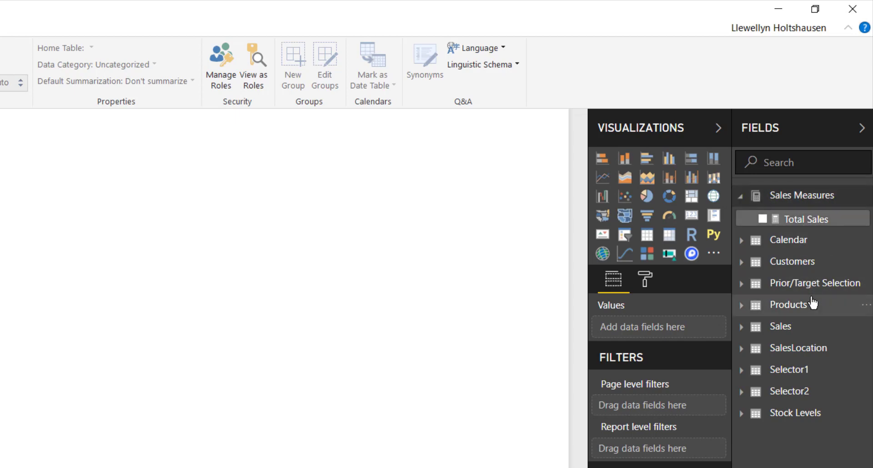
Begin a new Sales PY measure as CALCULATE([Total Sales], DATEADD(...).
right_click(803, 200)
key(Escape)
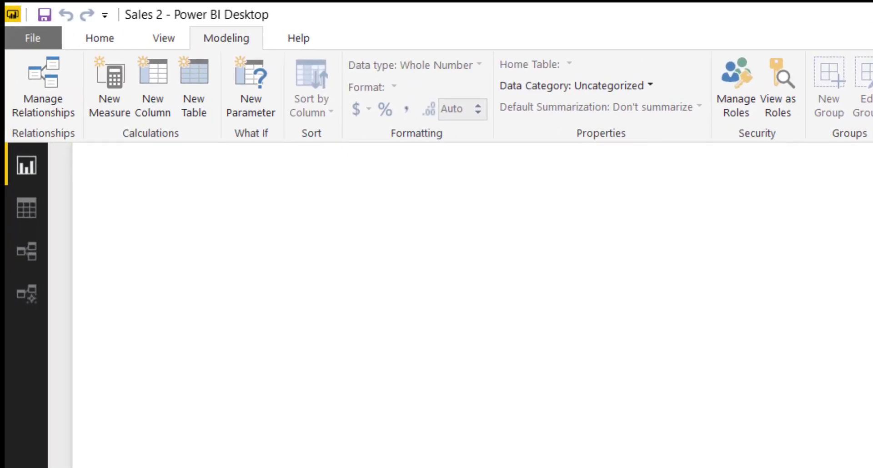
text(Sales PY)
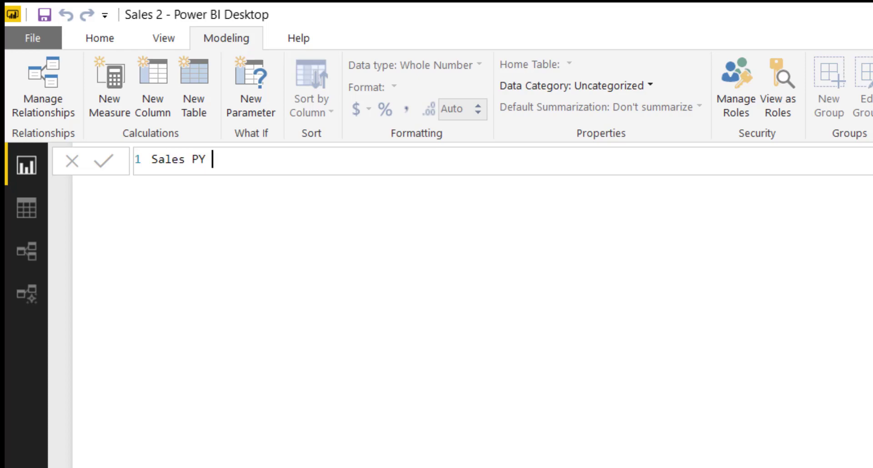
text(= cal)
key(Tab)
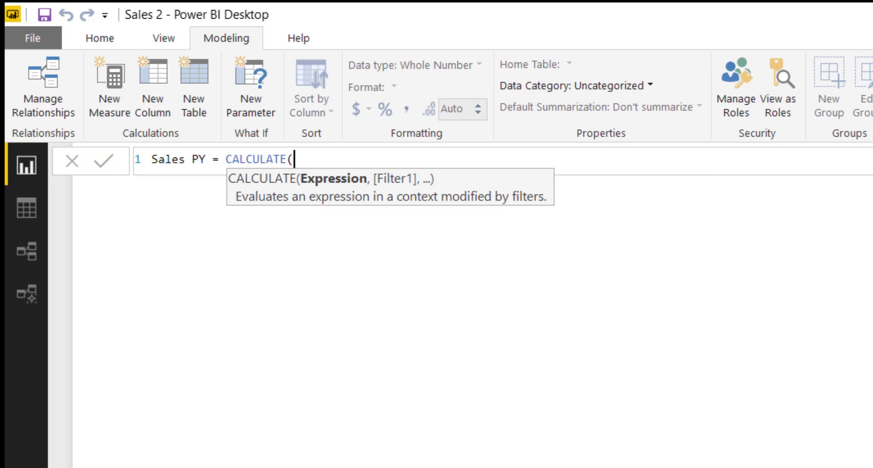
text([total)
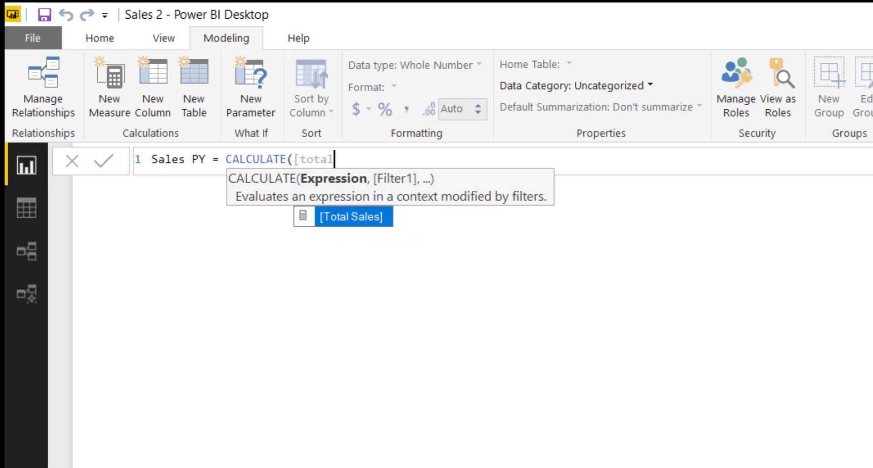
key(Tab)
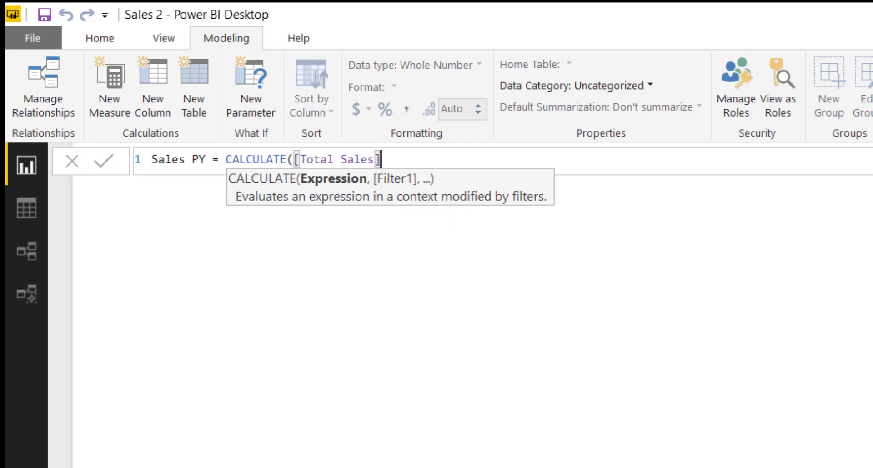
text(,)
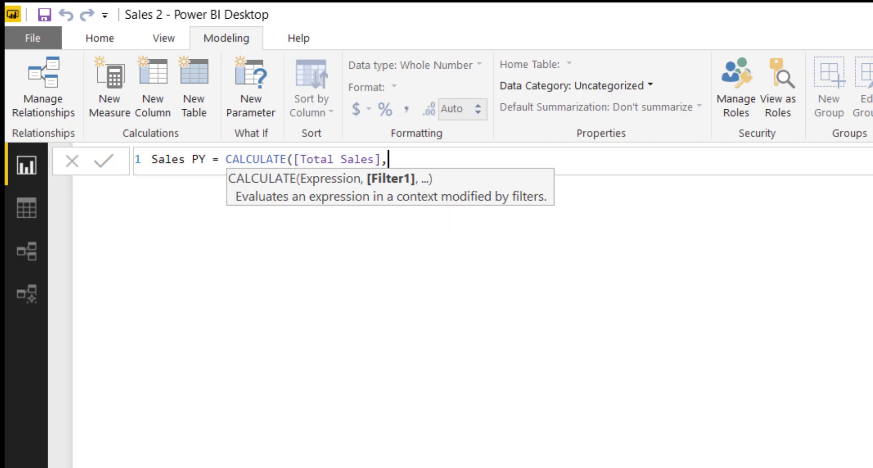
text(date)
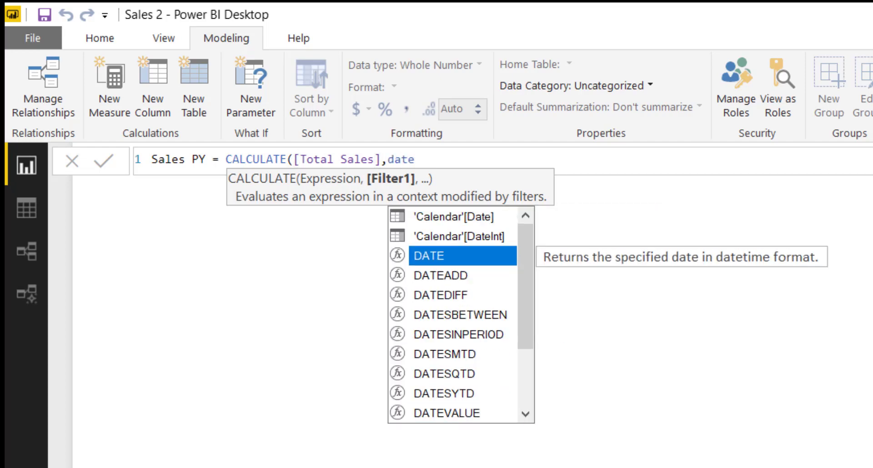
key(Down)
key(Tab)
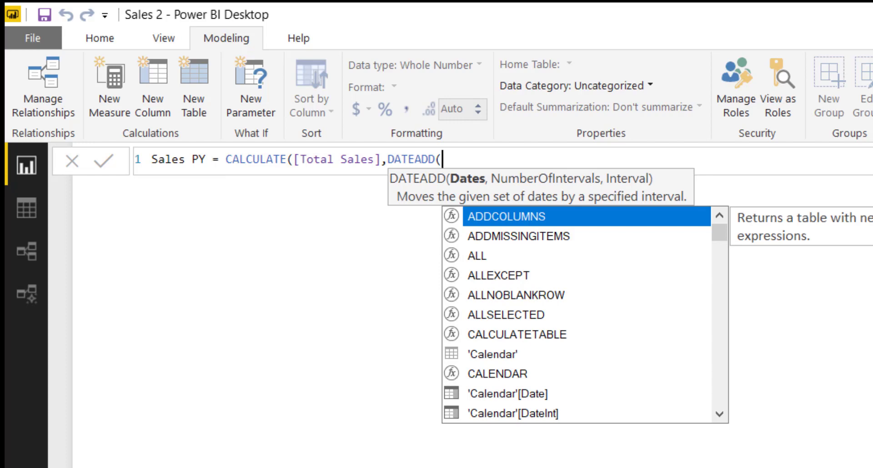
Complete DATEADD('Calendar'[Date],-1,YEAR), commit Sales PY and format it as £ English (United Kingdom).
text(cal)
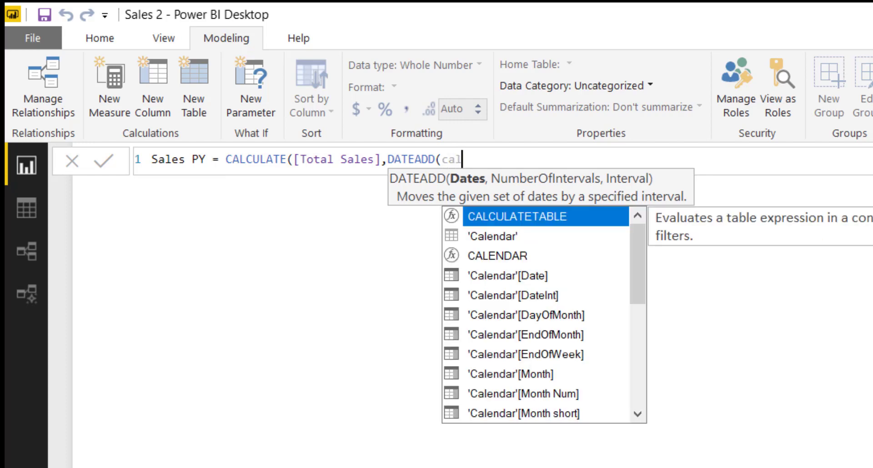
key(Down)
key(Down)
key(Down)
key(Tab)
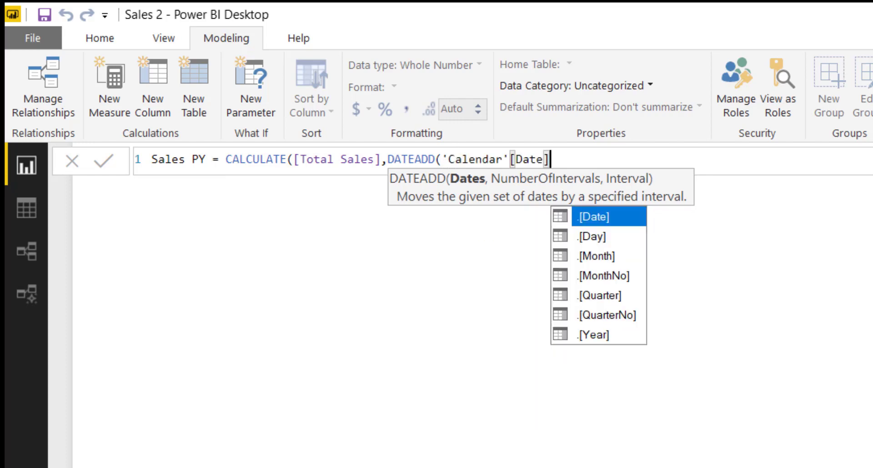
text(,)
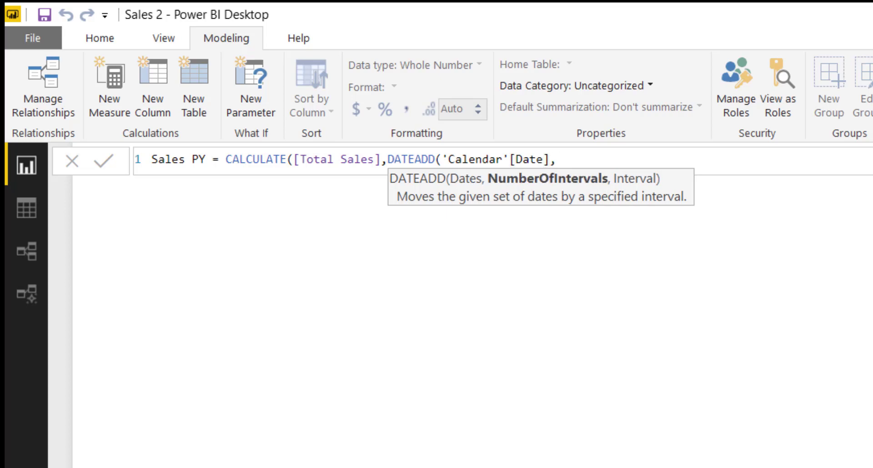
text(-1,)
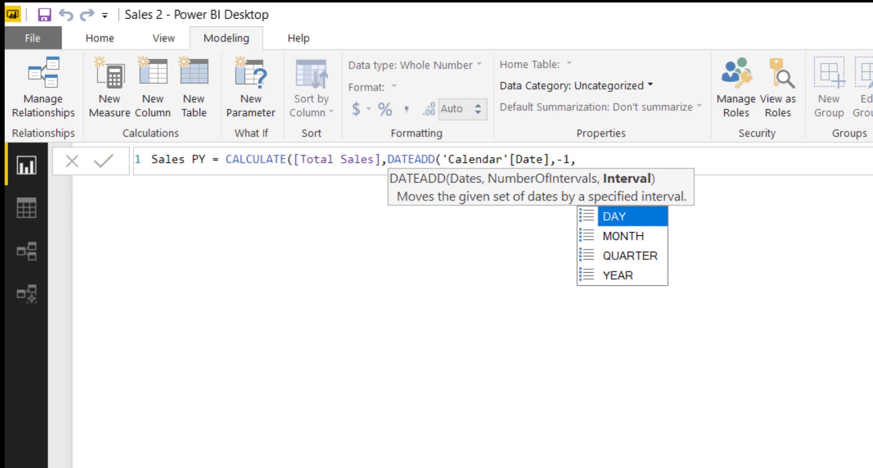
key(Down)
key(Down)
key(Down)
key(Tab)
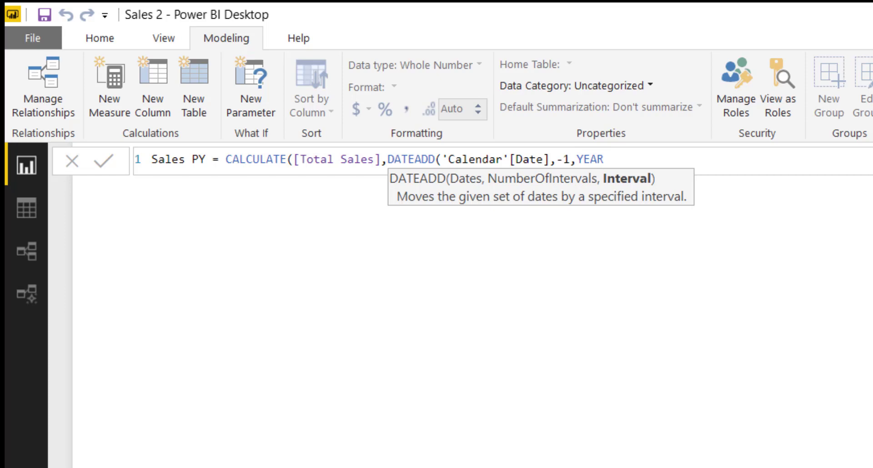
text()))
key(Return)
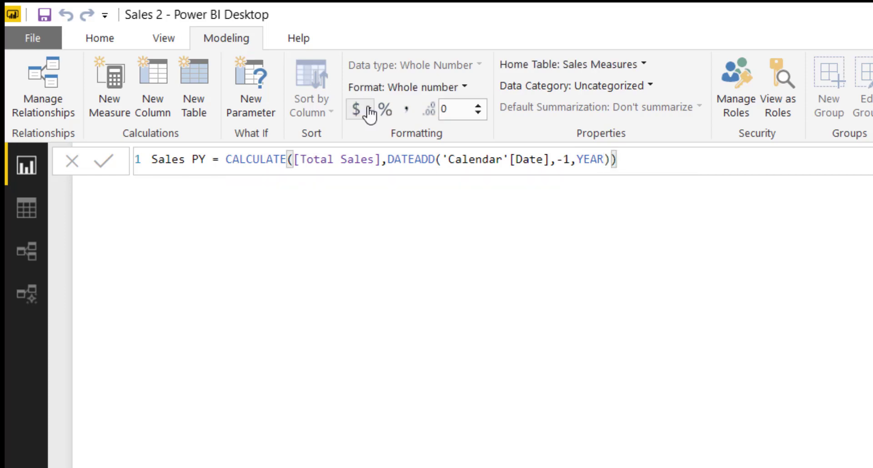
click(369, 109)
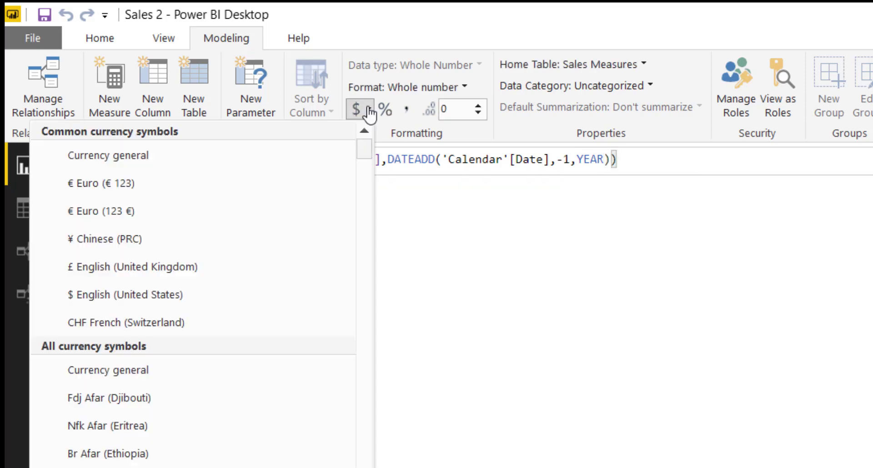
click(181, 279)
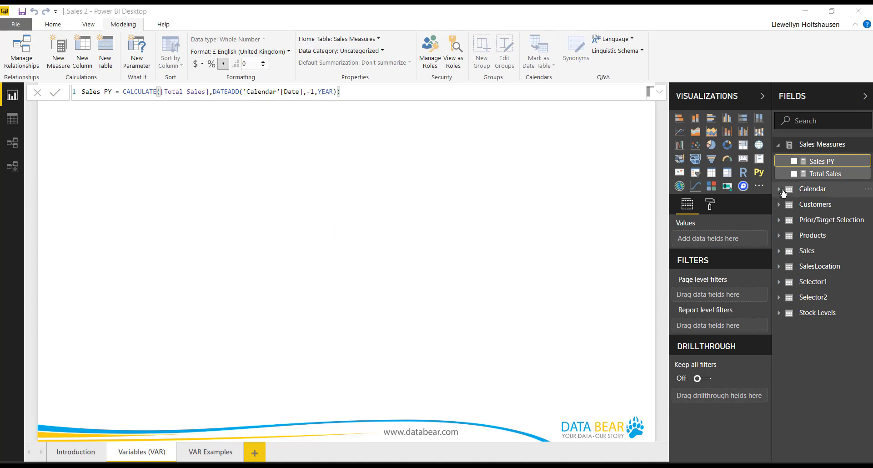
Add a new measure to Sales Measures named Movement (Total Sales), with blank lines below the name.
right_click(827, 149)
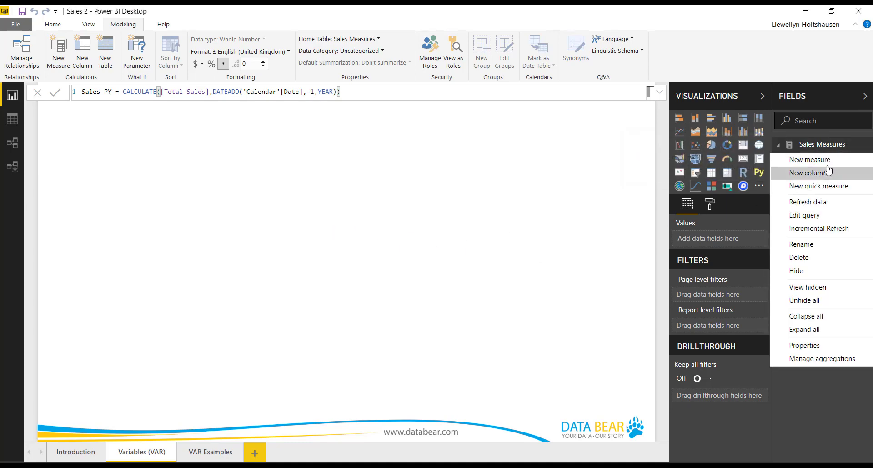
click(826, 168)
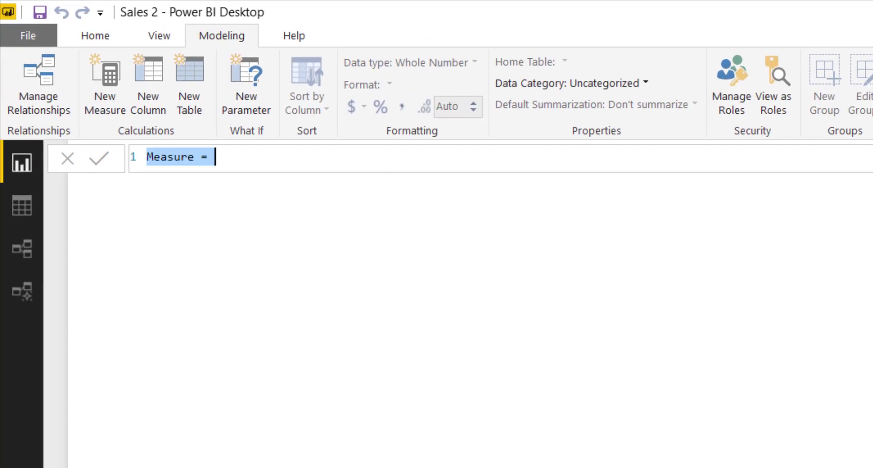
click(195, 161)
double_click(195, 160)
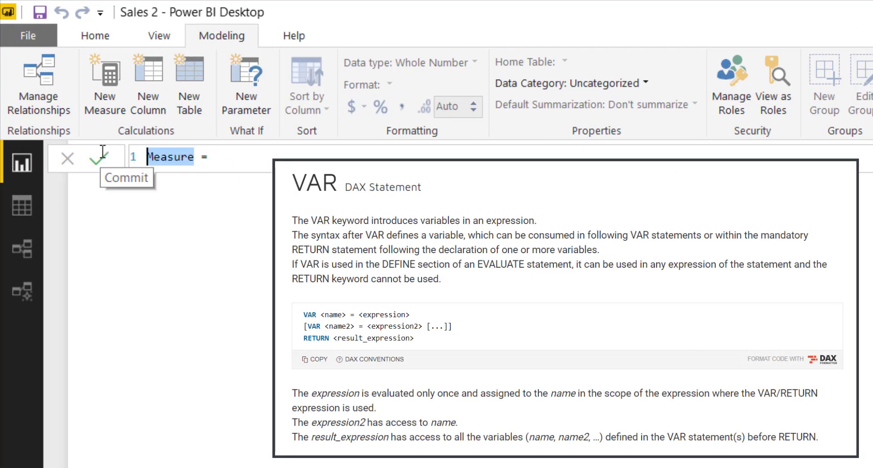
text(MOe)
key(BackSpace)
key(BackSpace)
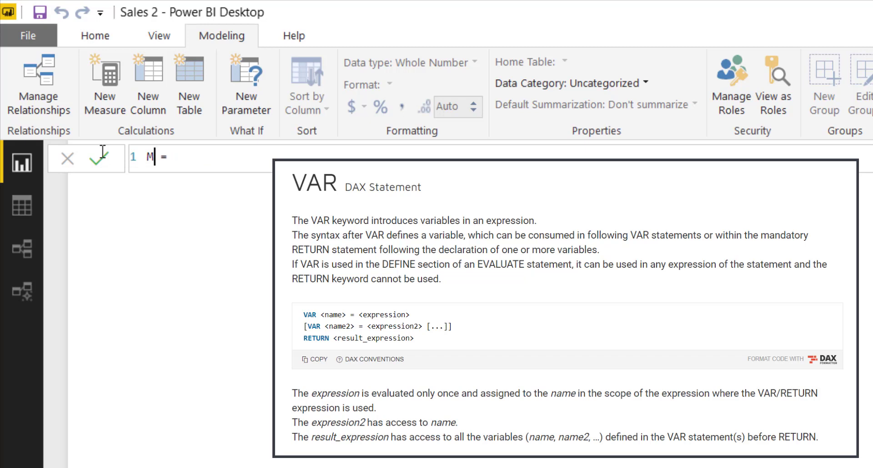
text(ovement)
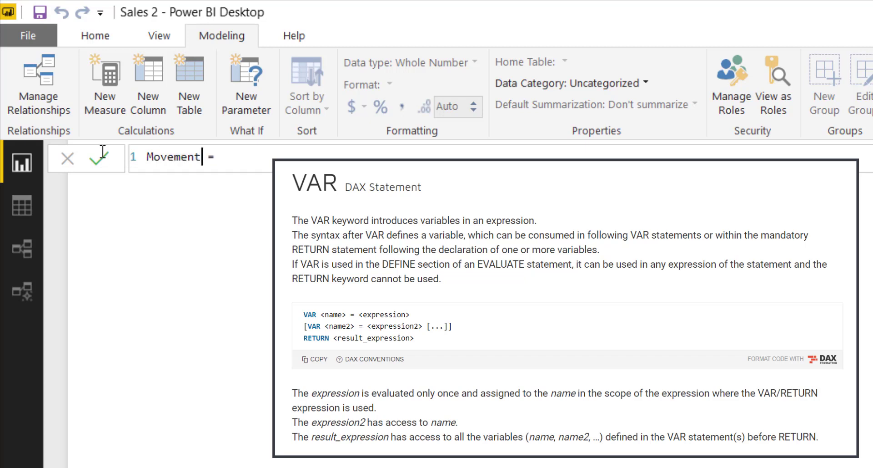
text( (Total Sales )
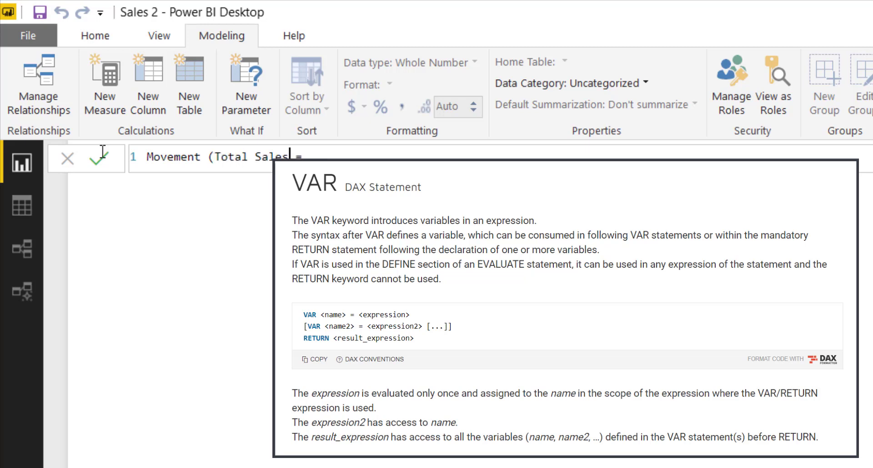
text())
key(End)
key(shift+Return)
key(shift+Return)
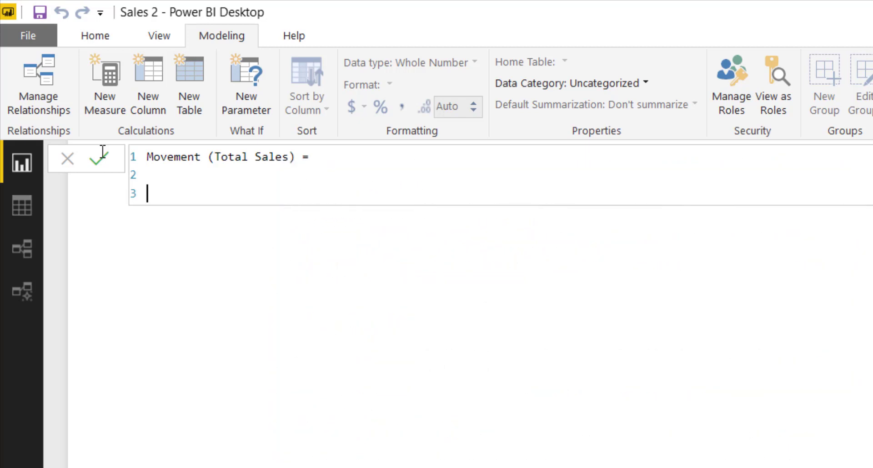
Declare VAR Down = UNICHAR(11206), Up = UNICHAR(11205), Side = UNICHAR(8211), then add RETURN.
text(VAR)
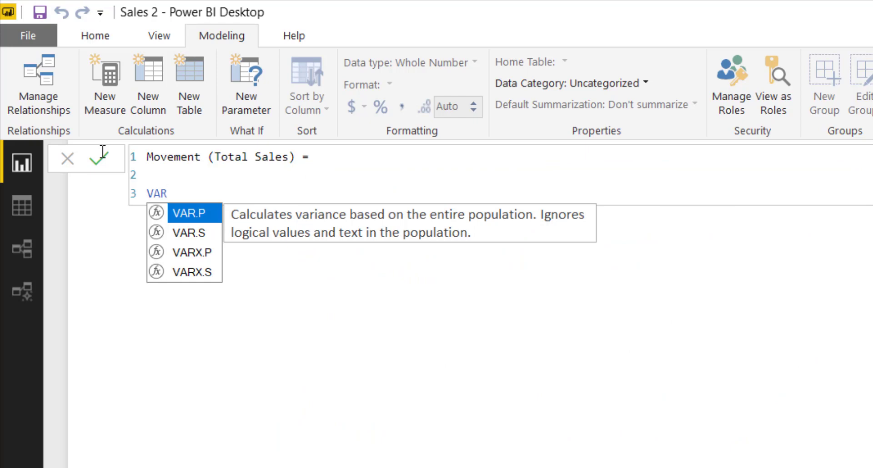
text( Down)
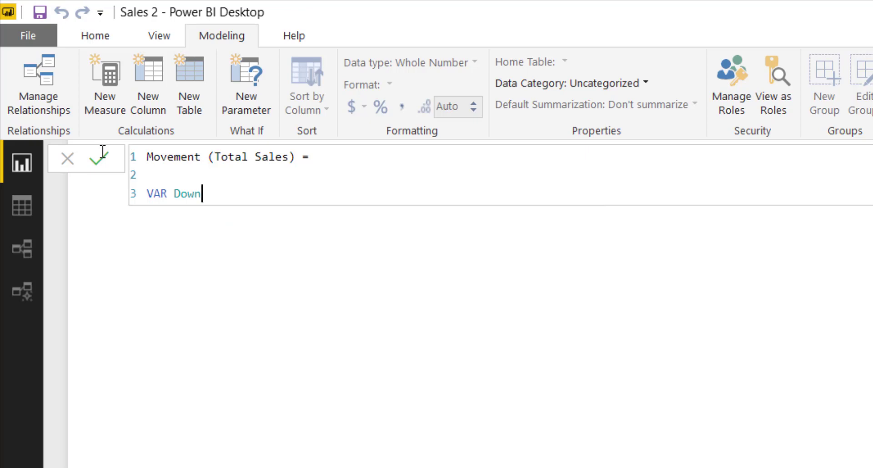
text( = UNI)
key(Tab)
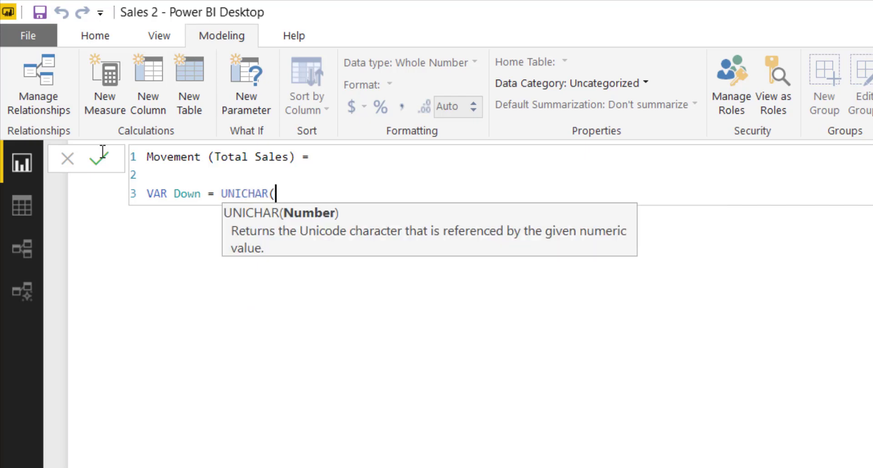
text(11206))
key(shift+Return)
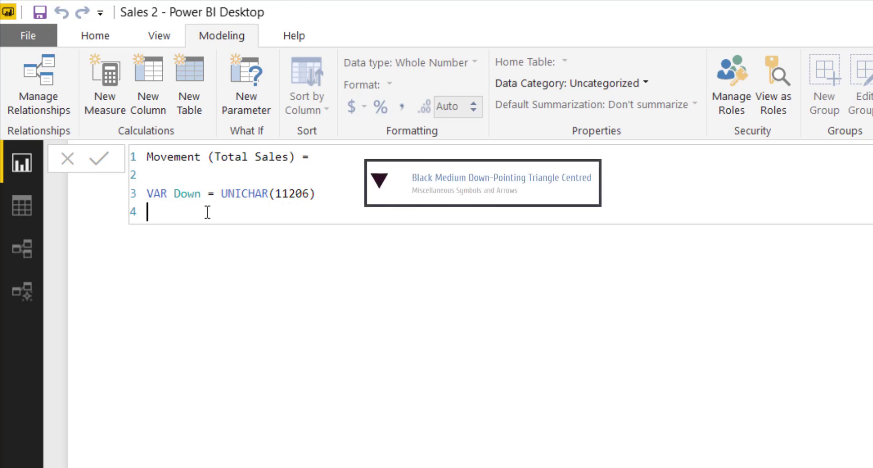
text(VAR )
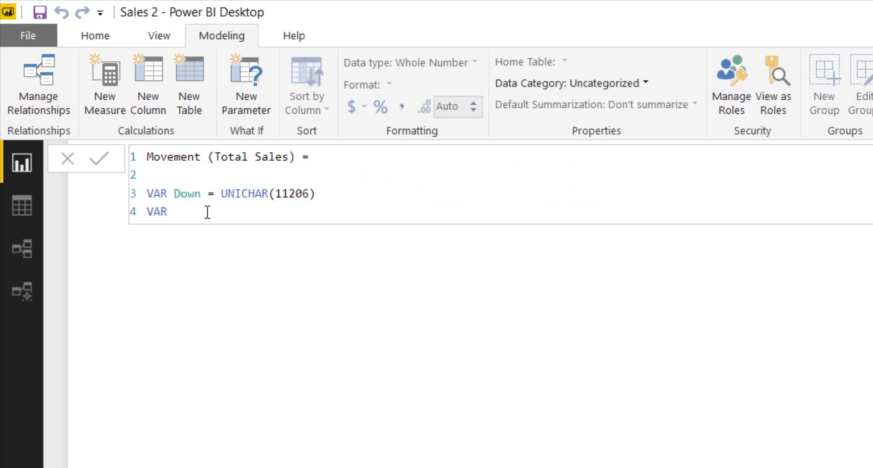
text(Up = UNICHAR()
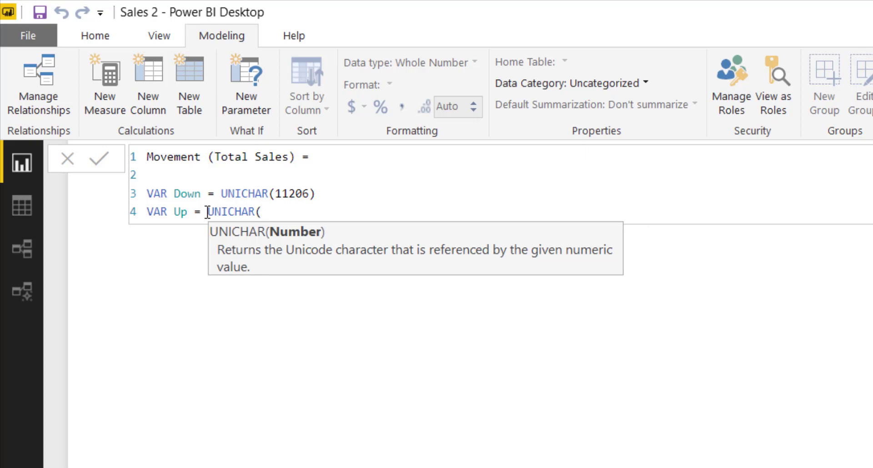
text(11205))
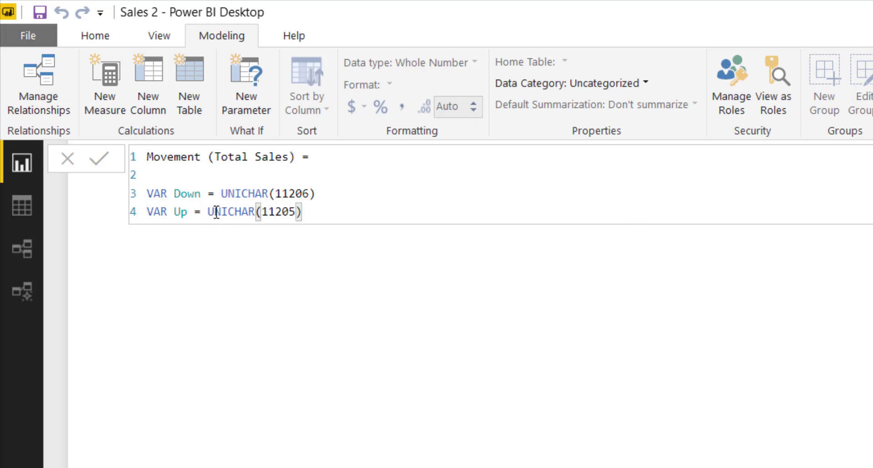
key(shift+Return)
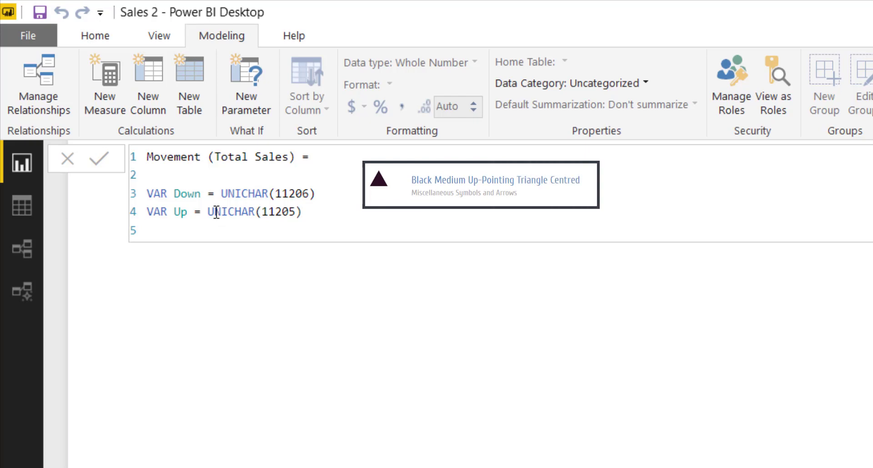
text(VAR Side = )
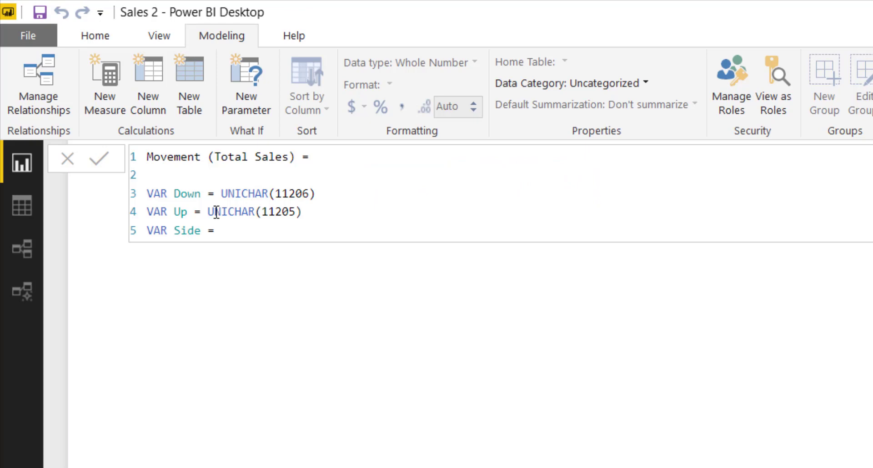
text(UNICHAR()
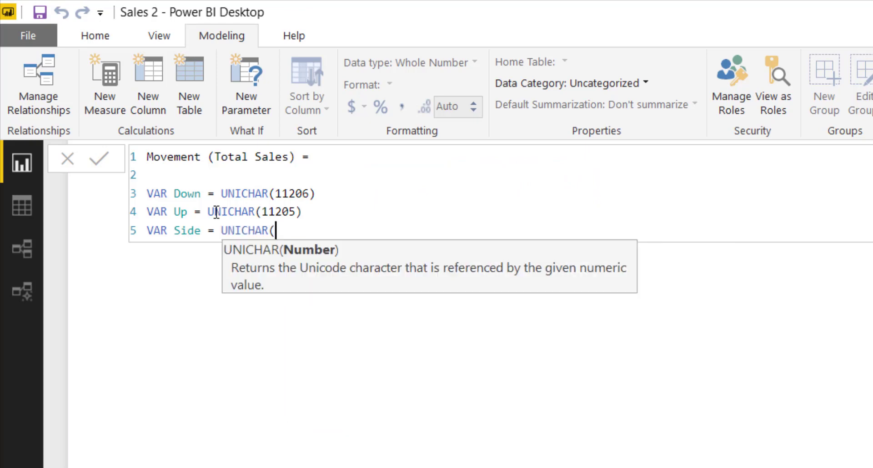
text(8211))
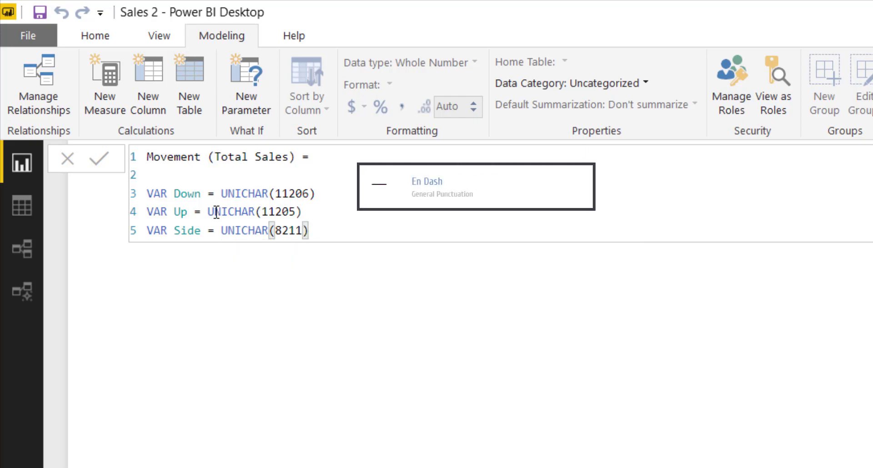
key(shift+Return)
key(shift+Return)
text(RETURN)
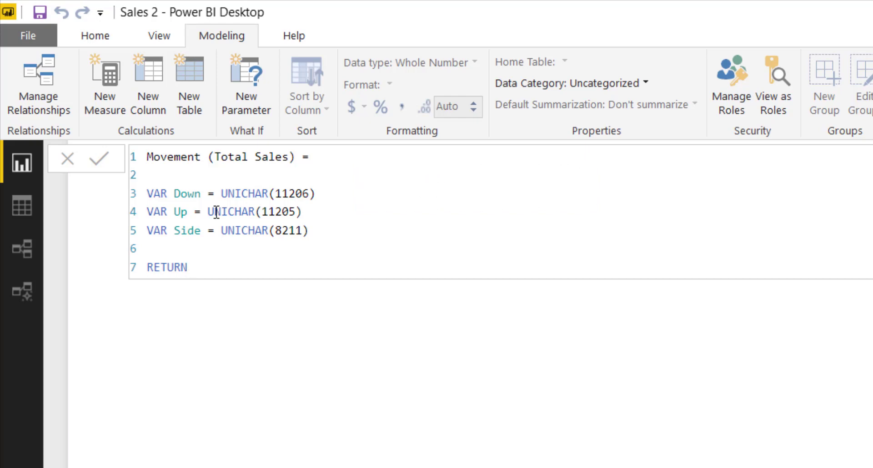
Below RETURN, start the condition IF([Total Sales] > [Sales PY].
key(shift+Return)
key(shift+Return)
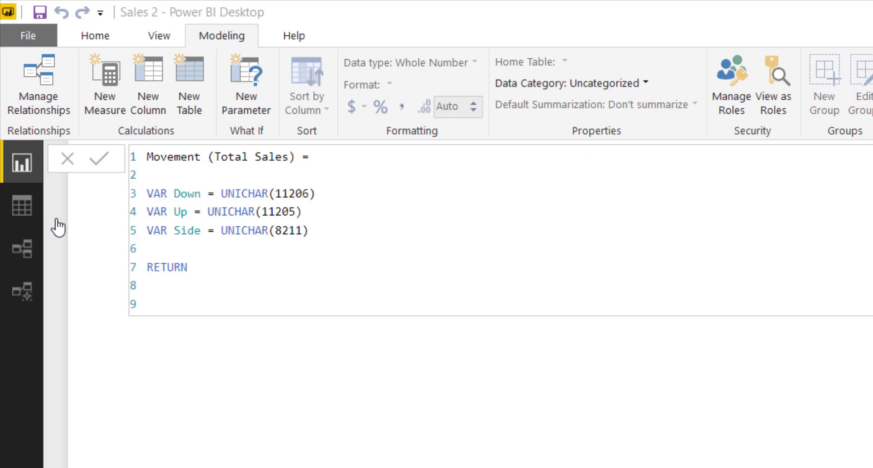
click(195, 301)
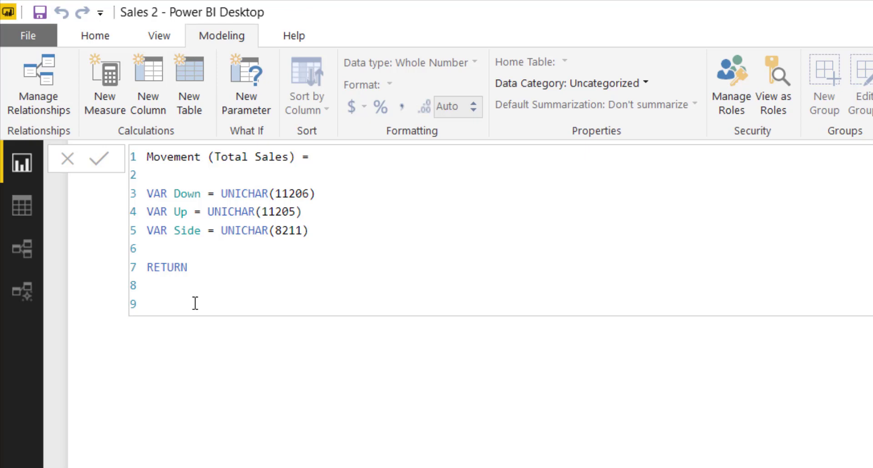
text(IF()
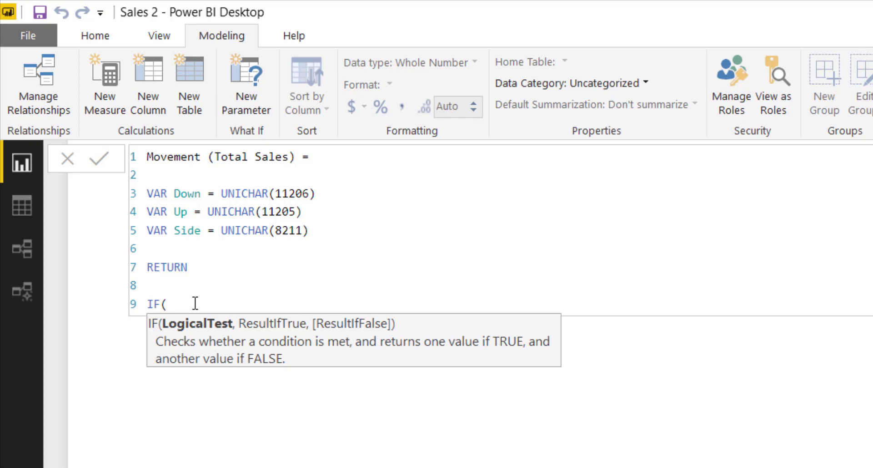
text([t)
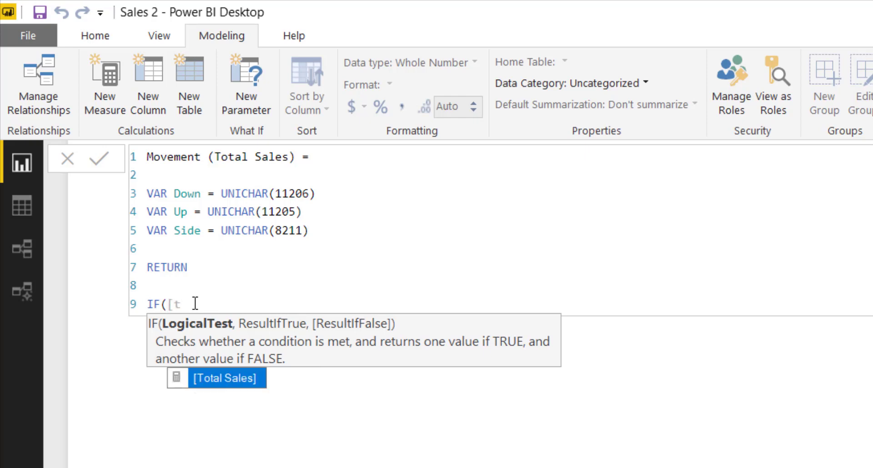
key(Tab)
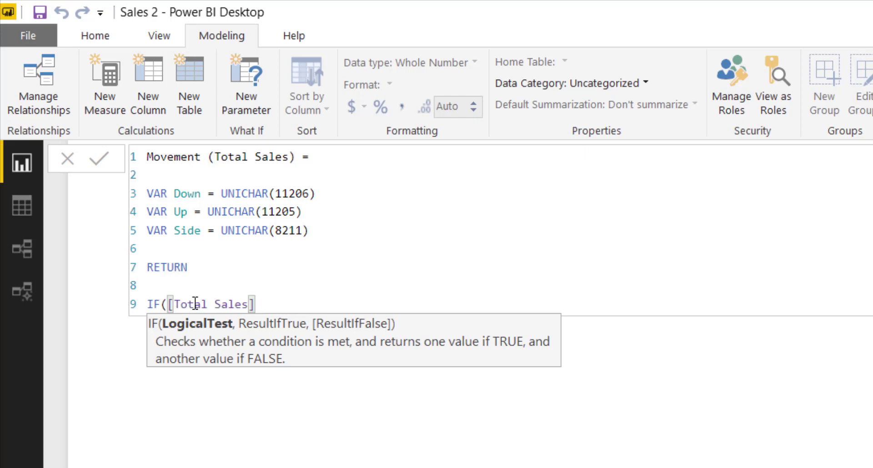
text(> [tot)
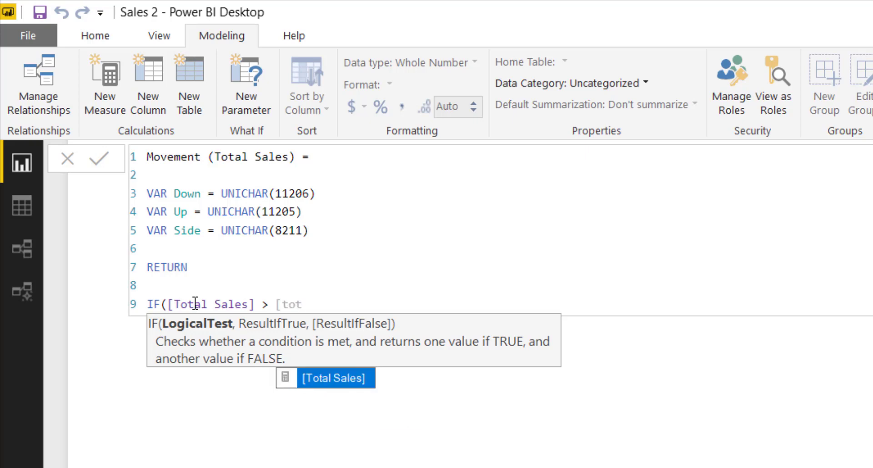
key(BackSpace)
key(BackSpace)
key(BackSpace)
text(sa)
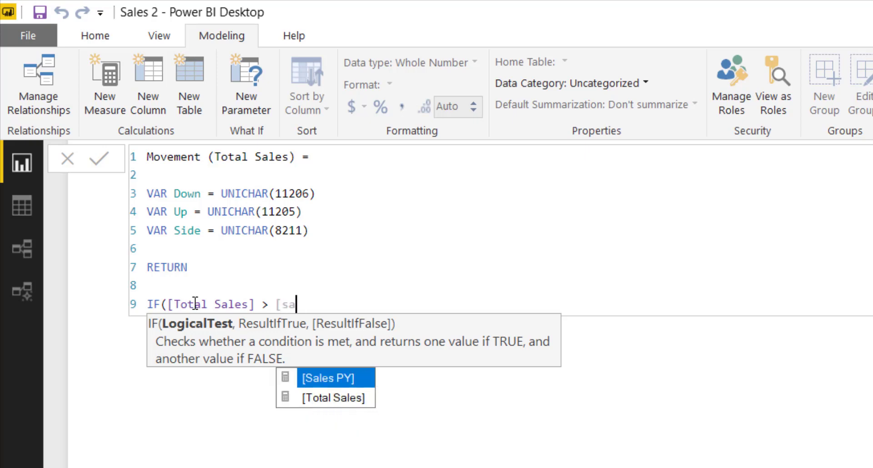
key(Tab)
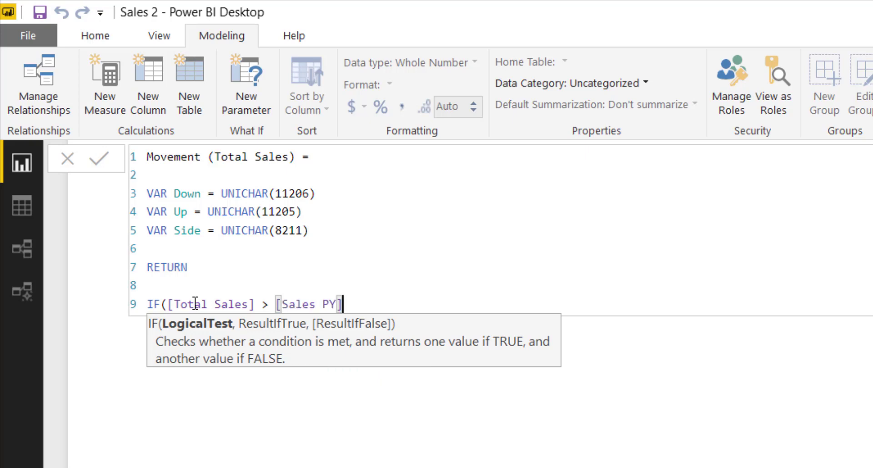
Make the Up variable the true result and start a new line for the next condition.
text(,)
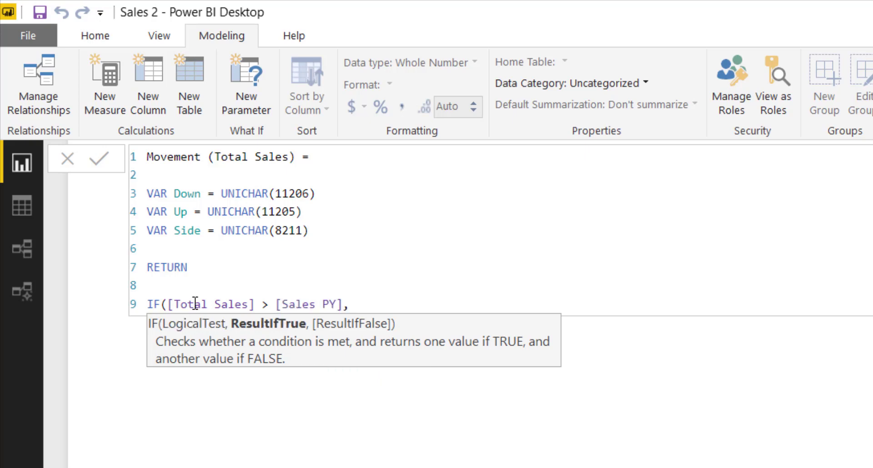
text(Up)
key(BackSpace)
key(BackSpace)
text(U)
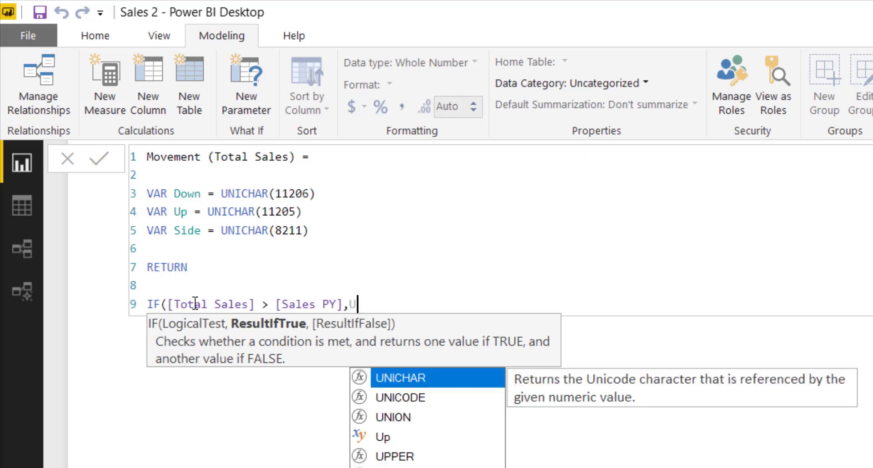
key(Down)
key(Down)
key(Down)
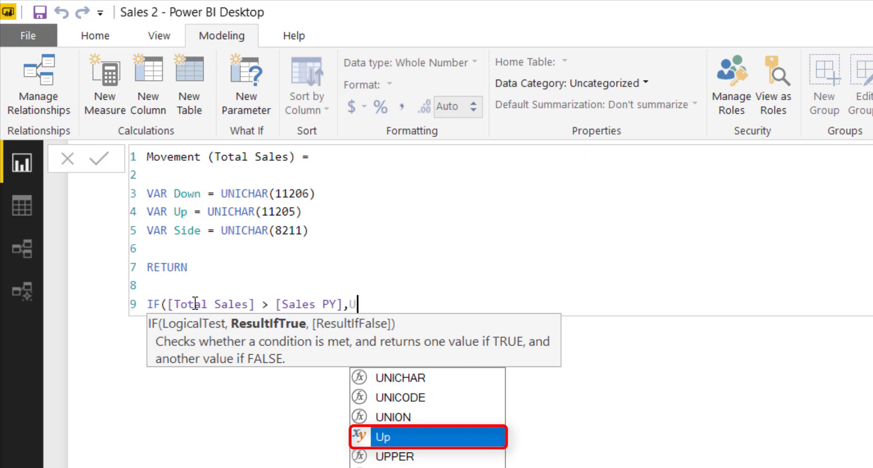
key(Tab)
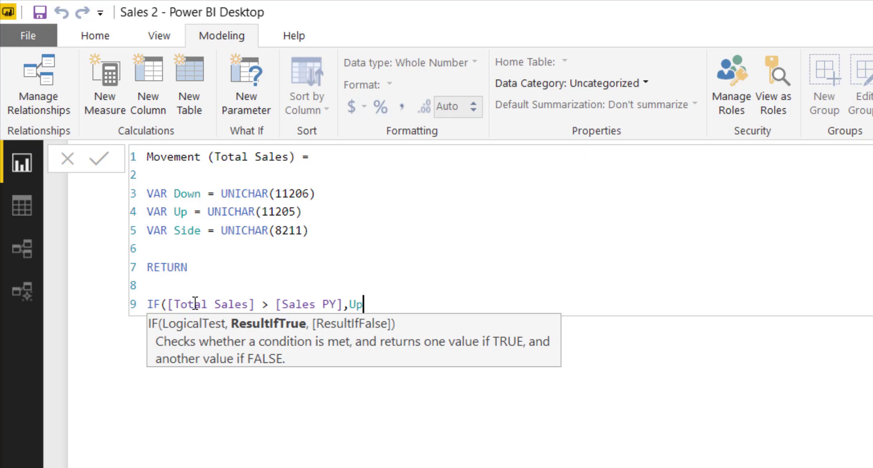
text(,)
key(Return)
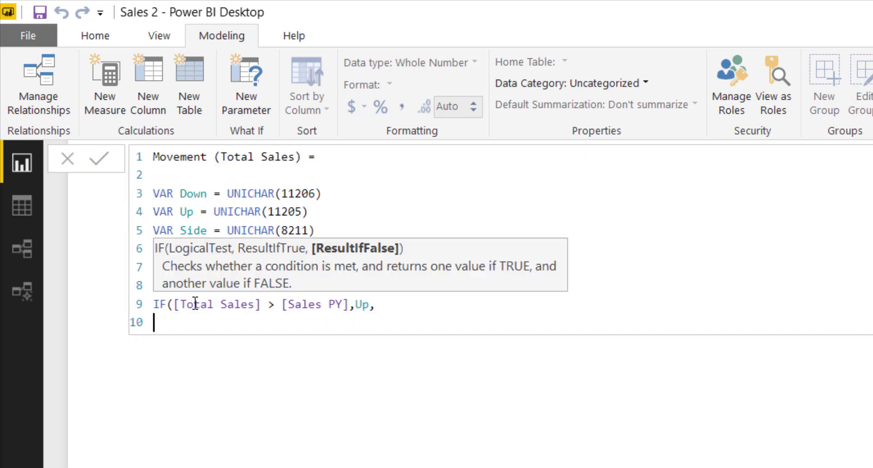
Add the nested condition IF([Total Sales] < [Sales PY],Down,.
text(IF()
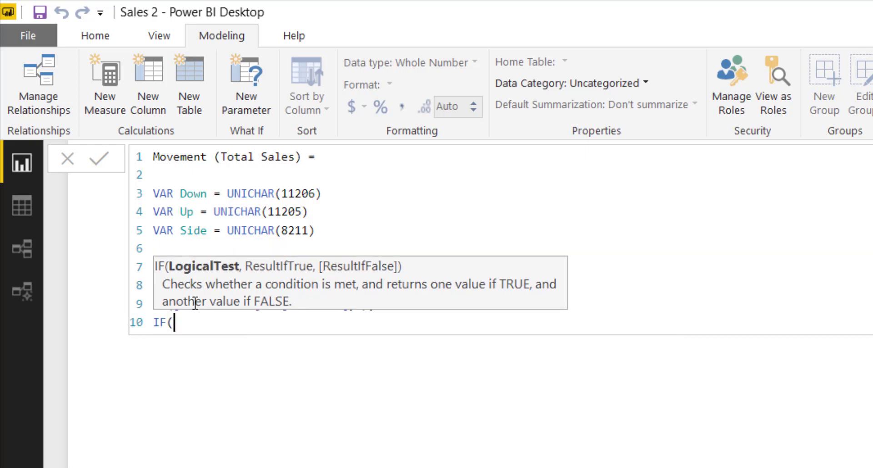
text(toa)
key(BackSpace)
text(tal)
key(Tab)
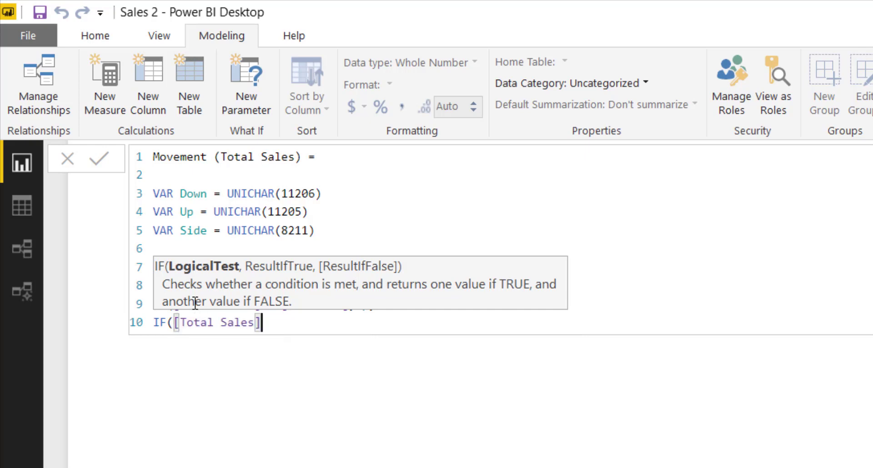
text(< [)
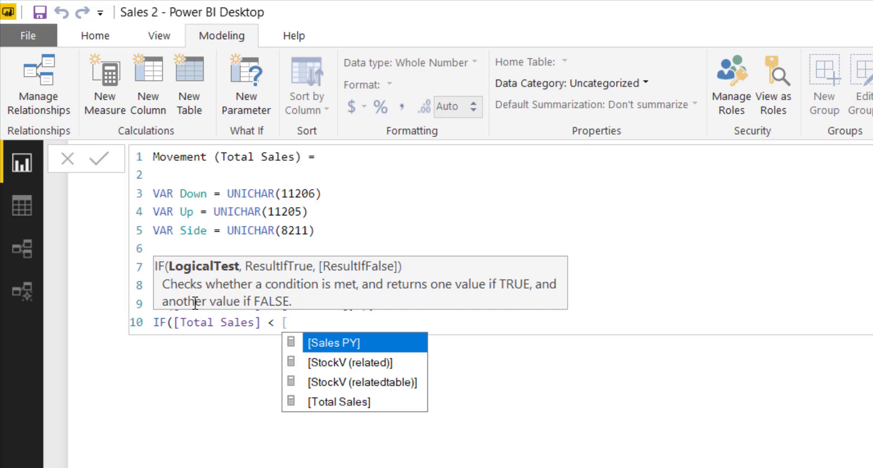
text(sa)
key(Tab)
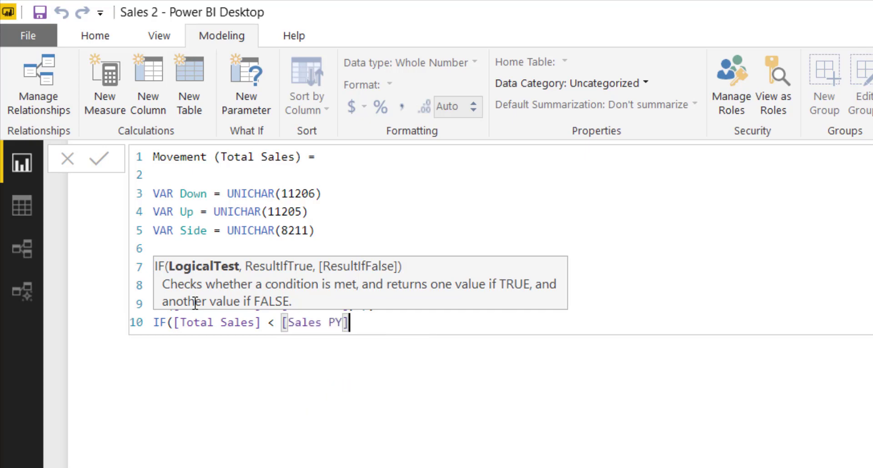
text(,Down,)
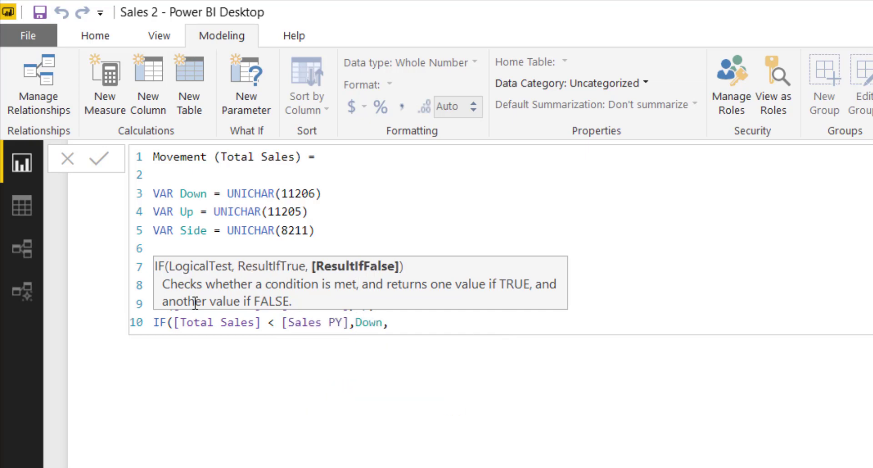
Add Side as the fallback result, close both parentheses, and select the whole formula.
key(shift+Return)
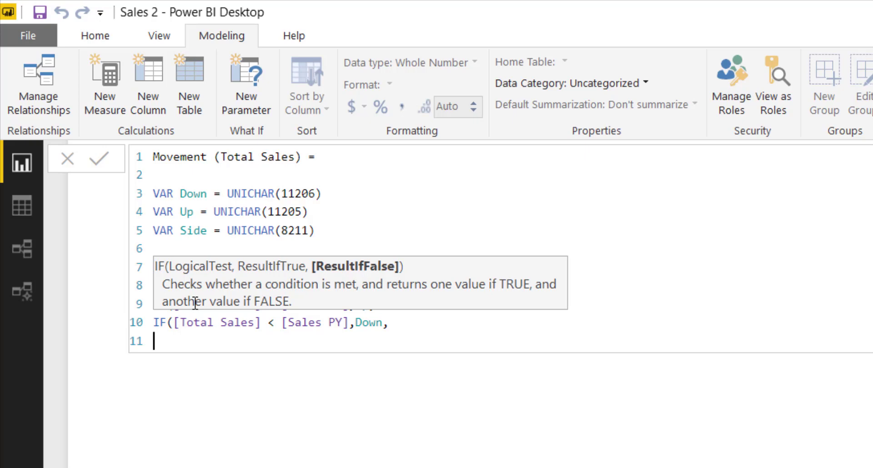
text(Side)
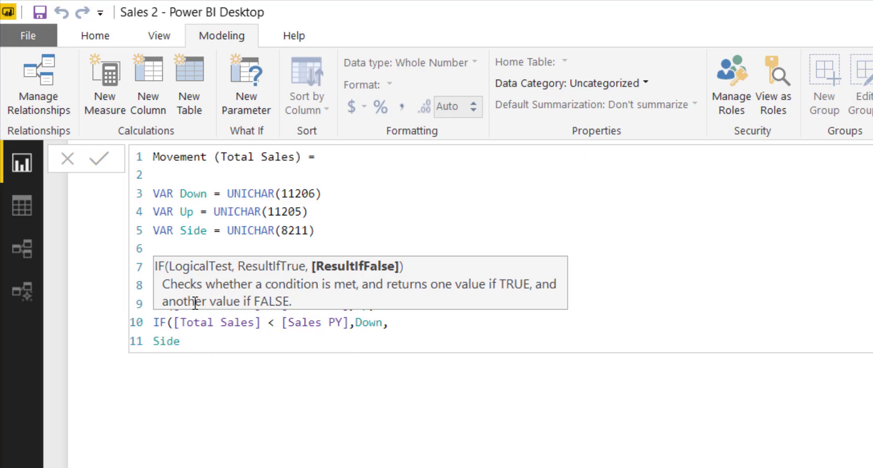
key(shift+Return)
text())
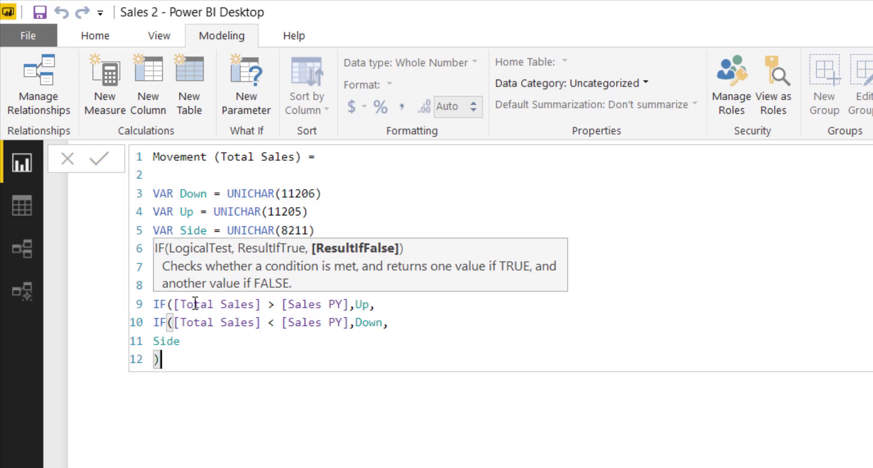
key(shift+Return)
text())
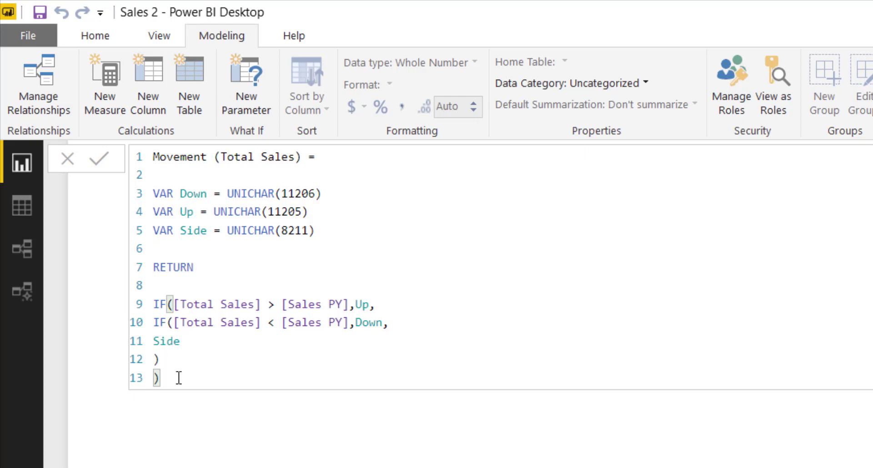
drag(179, 377, 84, 56)
key(ctrl+c)
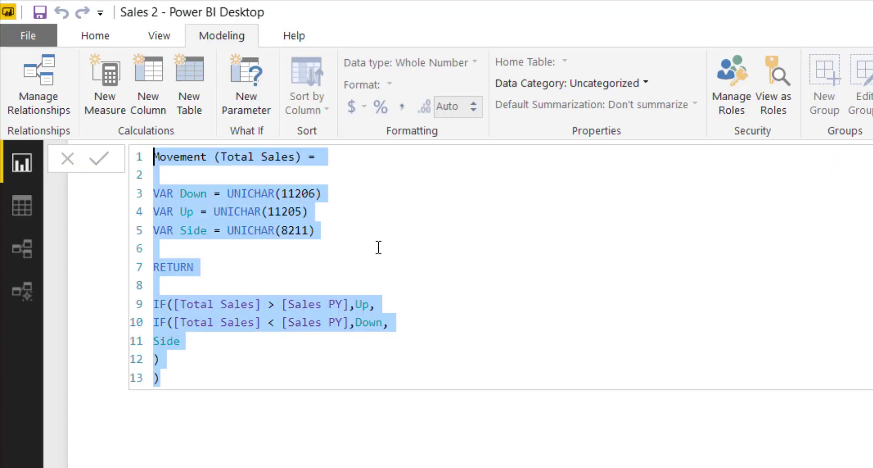
Paste the Movement (Total Sales) code into DAX Formatter, format it, and select the 13-line result.
click(376, 247)
key(ctrl+a)
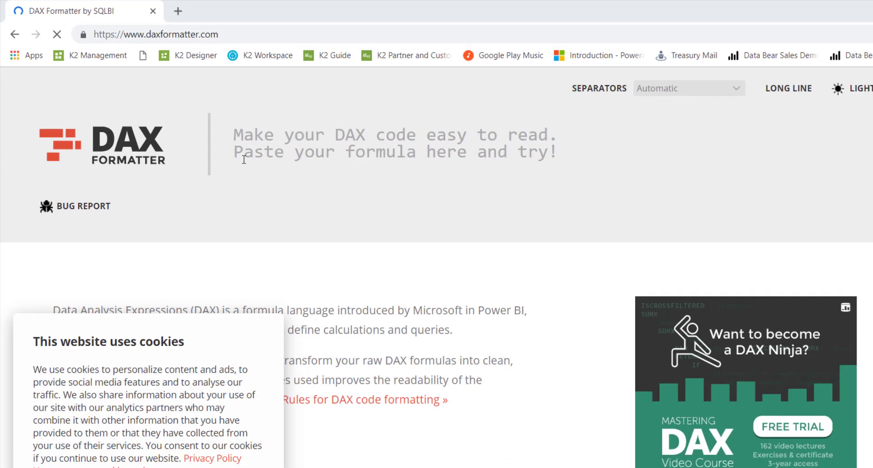
key(ctrl+v)
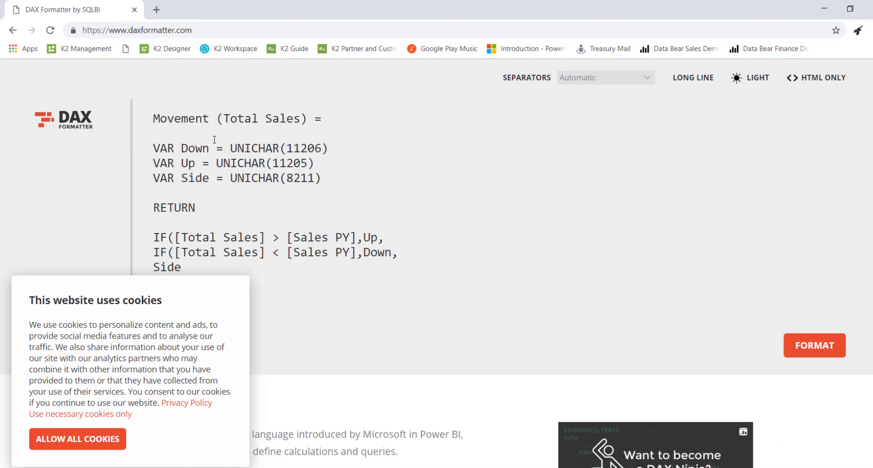
click(804, 344)
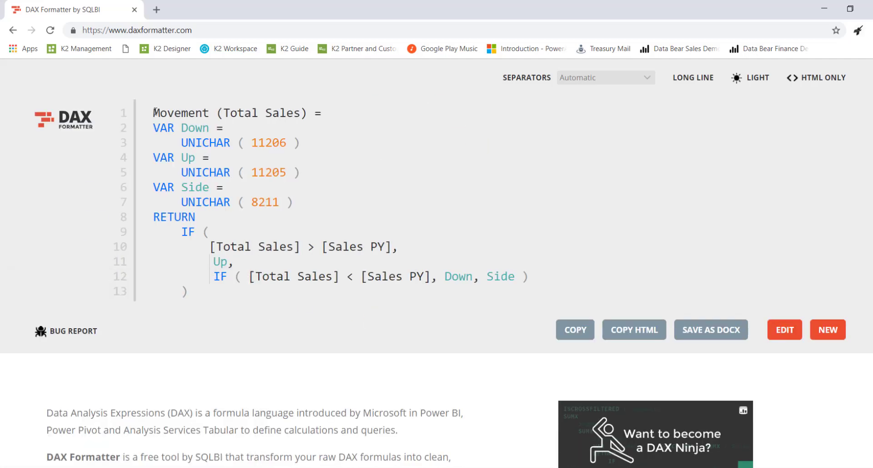
drag(155, 111, 244, 297)
key(ctrl+c)
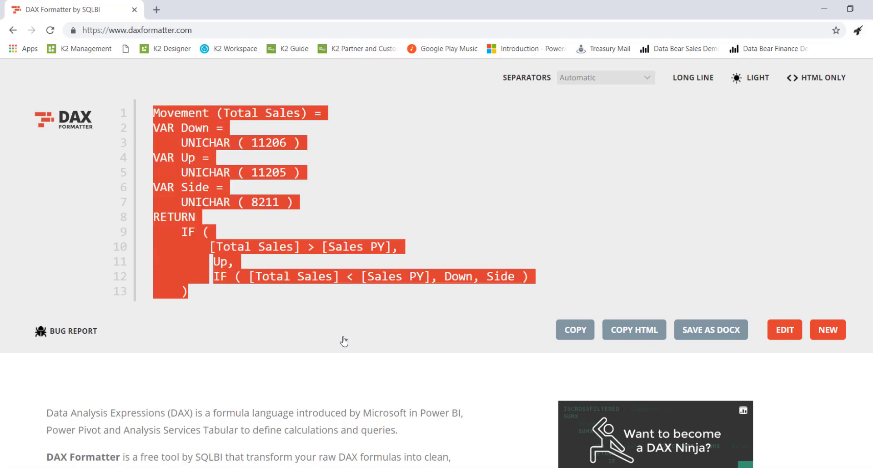
Replace the Movement (Total Sales) formula with the formatted DAX and commit it.
key(ctrl+a)
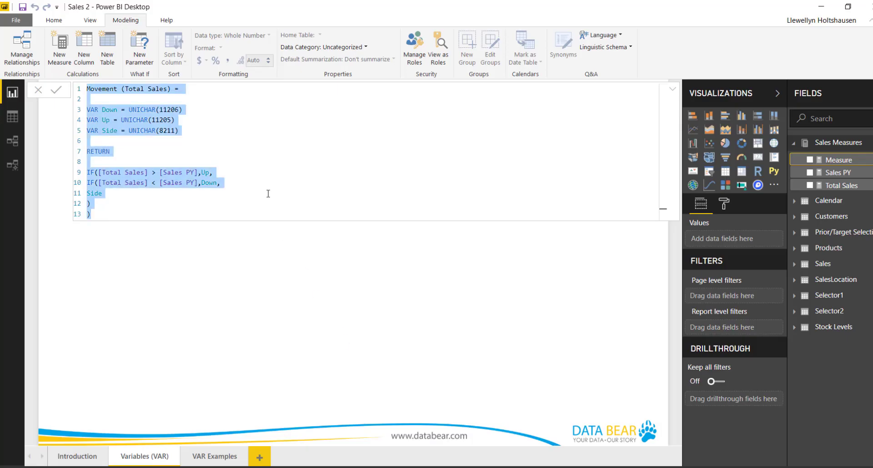
key(ctrl+v)
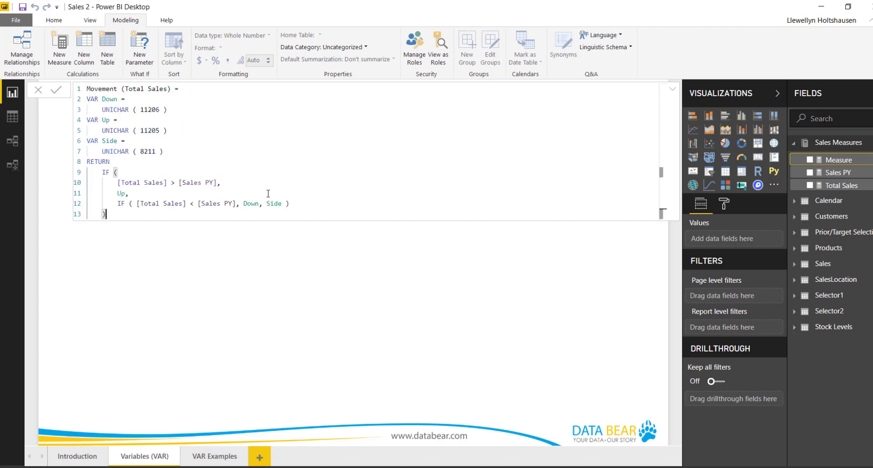
click(258, 216)
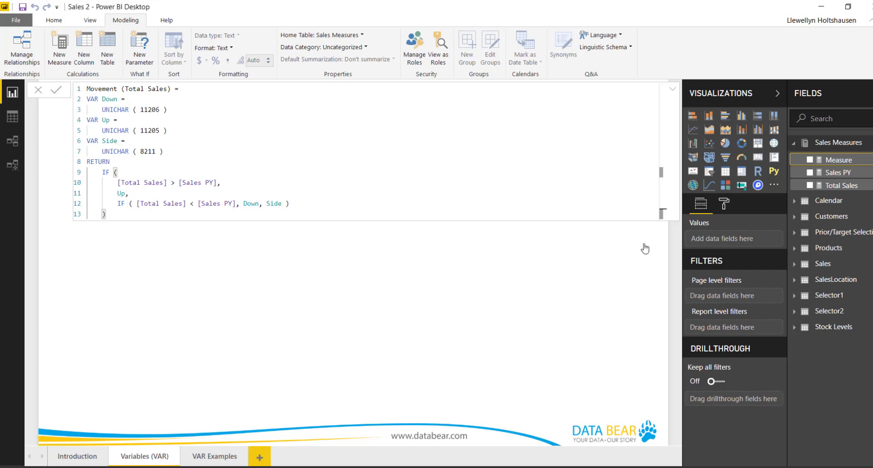
key(Return)
click(794, 202)
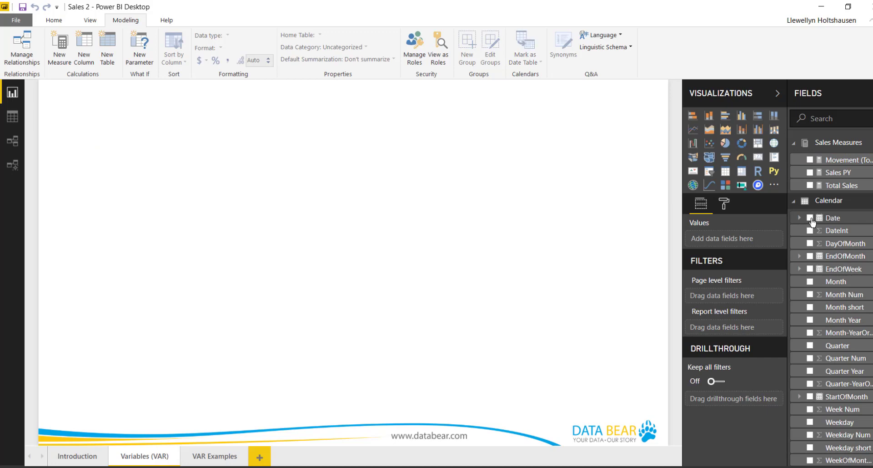
Create a visual of Calendar Date, Sales PY and Total Sales, and switch it to a Matrix.
click(812, 219)
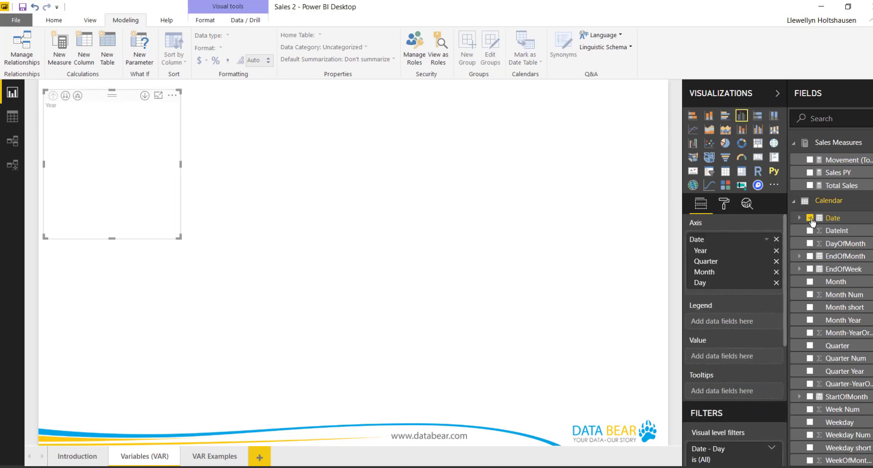
click(810, 173)
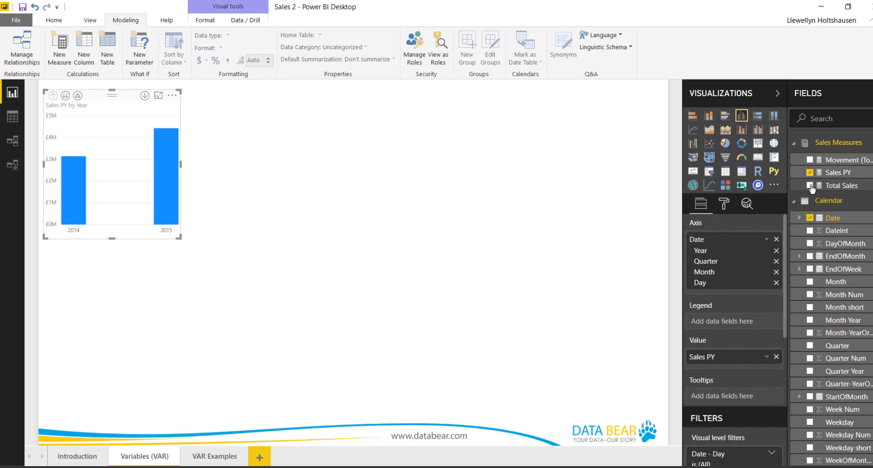
click(810, 185)
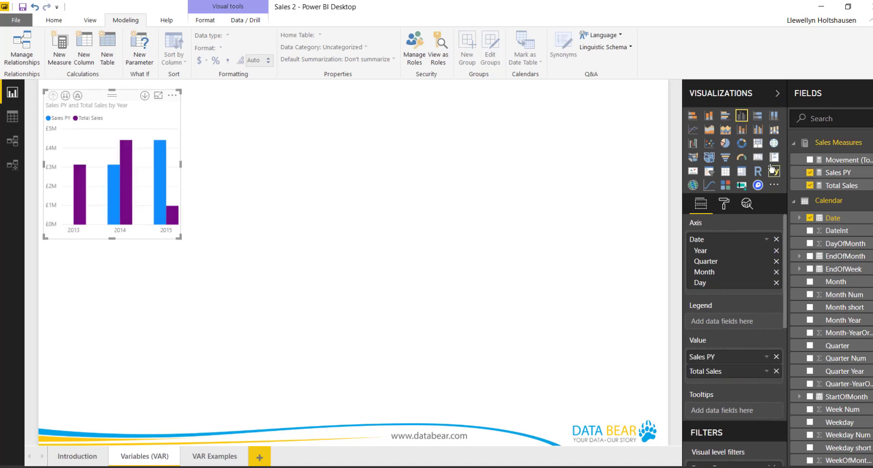
click(742, 172)
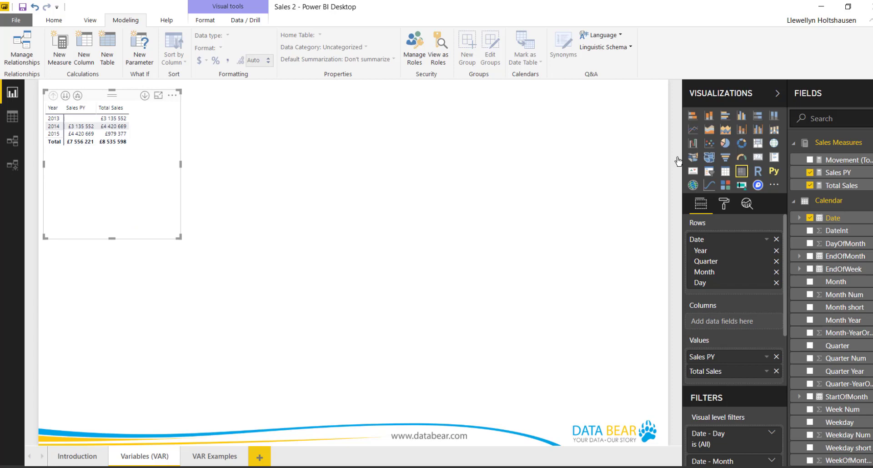
Enlarge the matrix, expand rows down to months, and remove Quarter from the rows.
drag(309, 339, 387, 373)
click(77, 95)
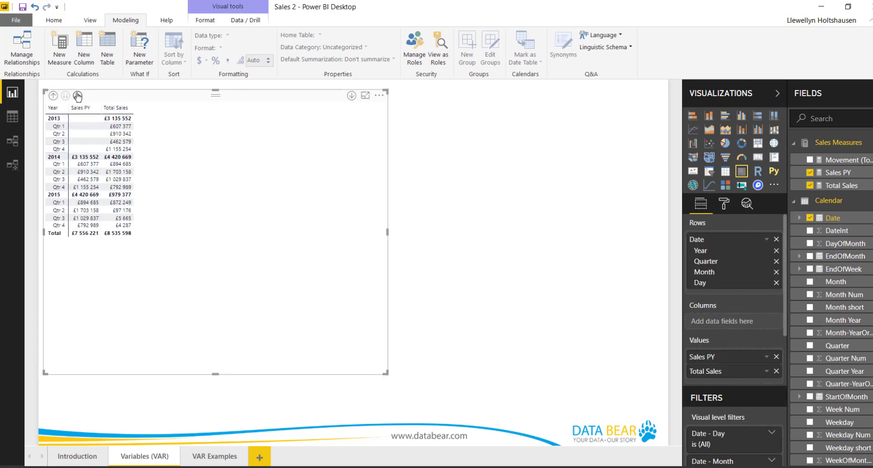
click(78, 95)
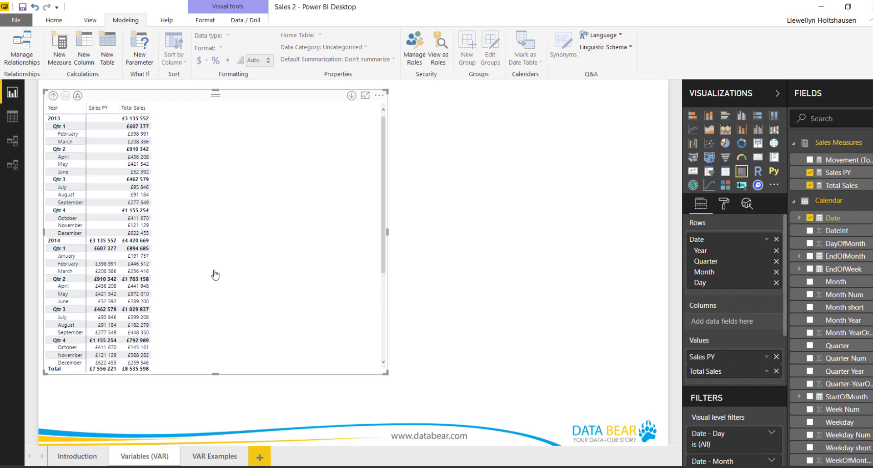
drag(386, 373, 462, 442)
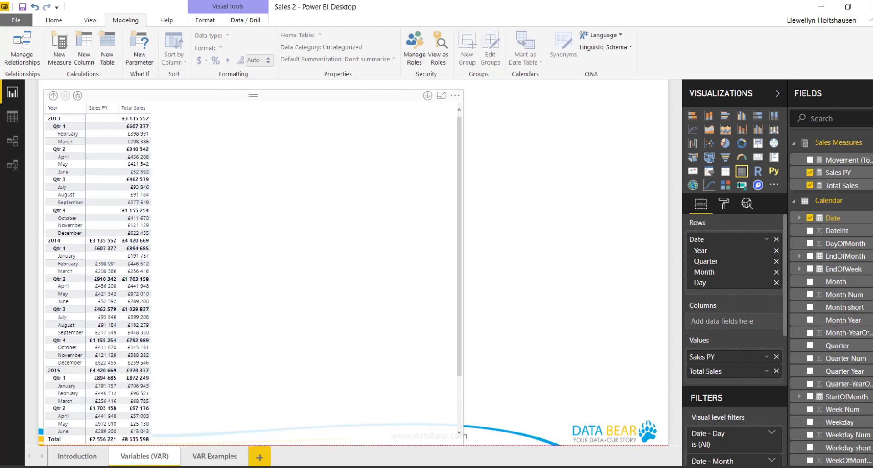
click(777, 262)
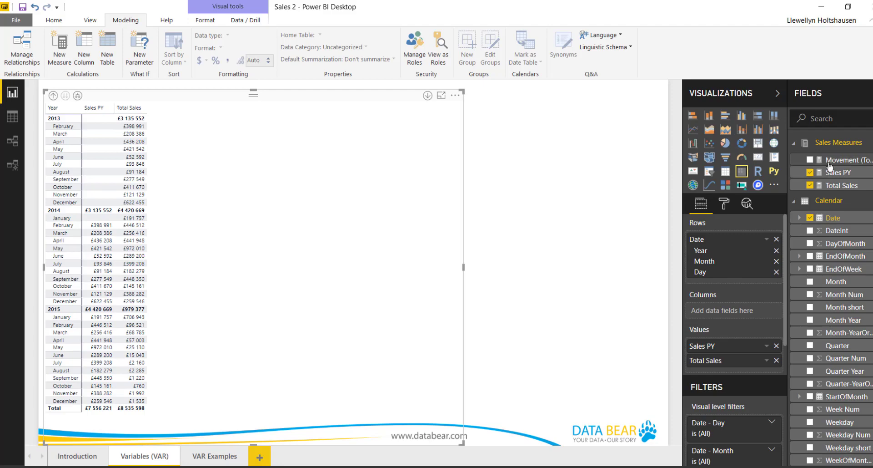
Add Movement (Total Sales) as a matrix column and set the Grid text size to 11.
drag(829, 160, 391, 209)
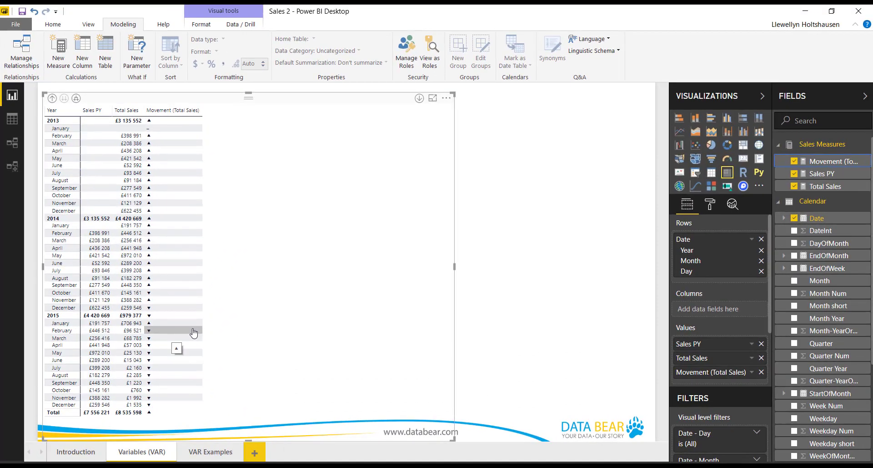
click(710, 204)
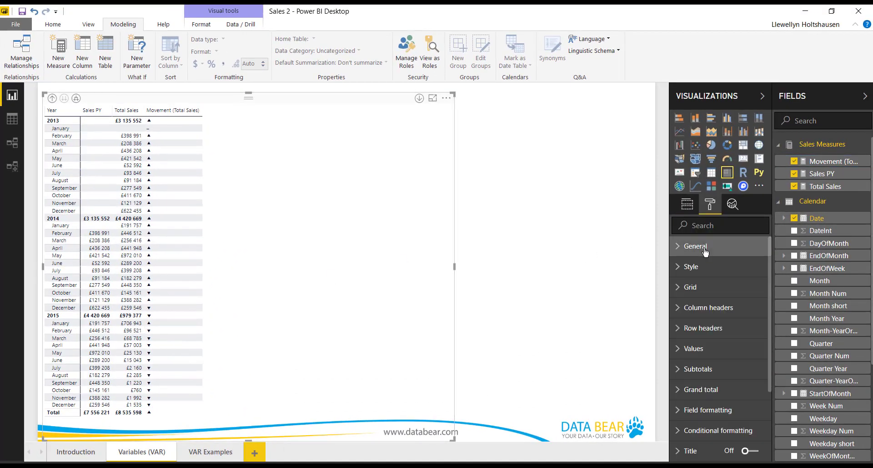
click(698, 288)
scroll(723, 335, down, 3)
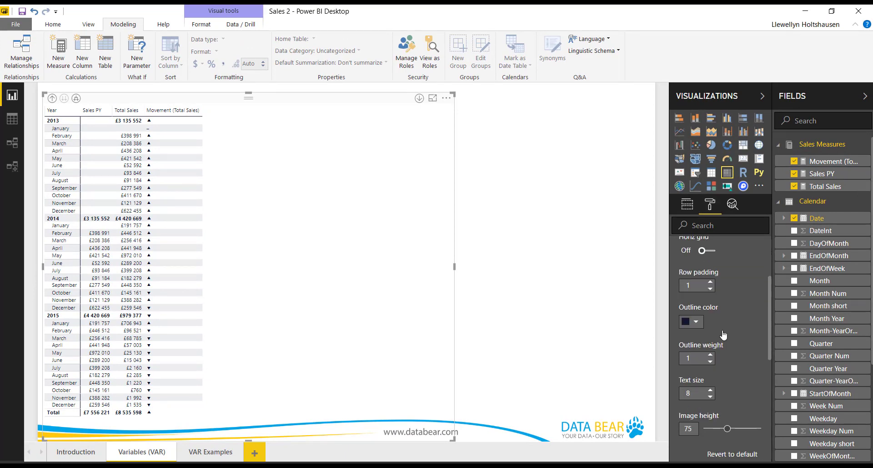
click(711, 390)
click(711, 390)
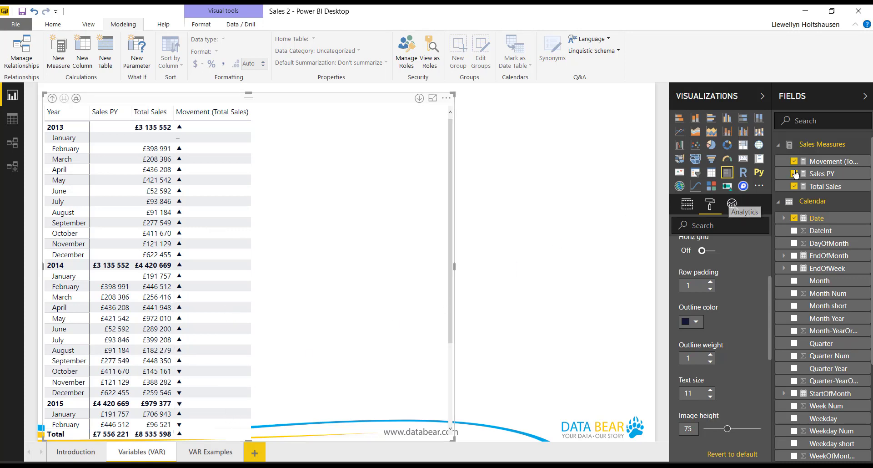
Create a new measure in Sales Measures named Movement (Color).
right_click(826, 148)
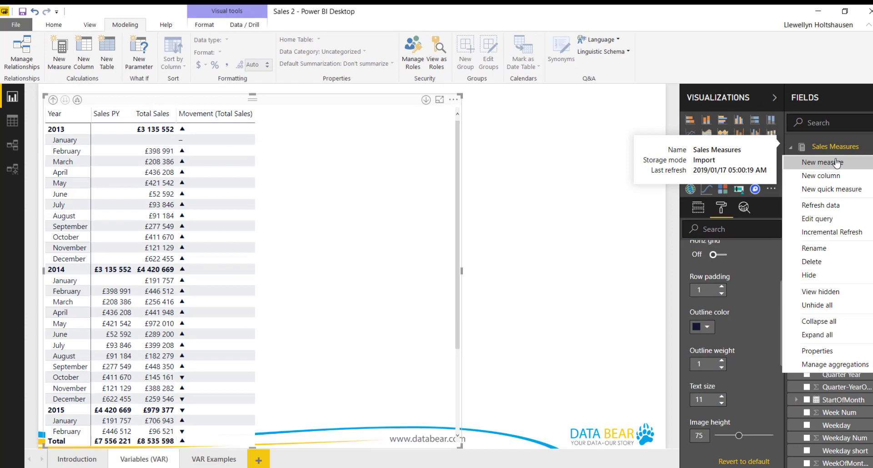
click(802, 160)
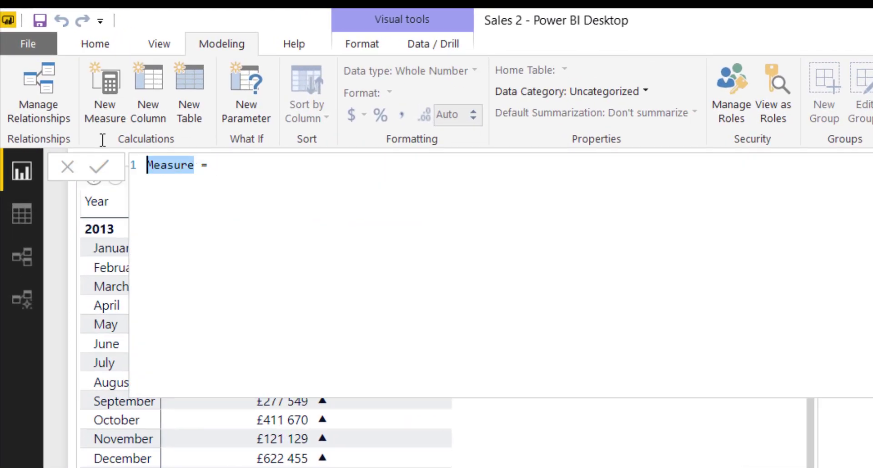
text(Mome)
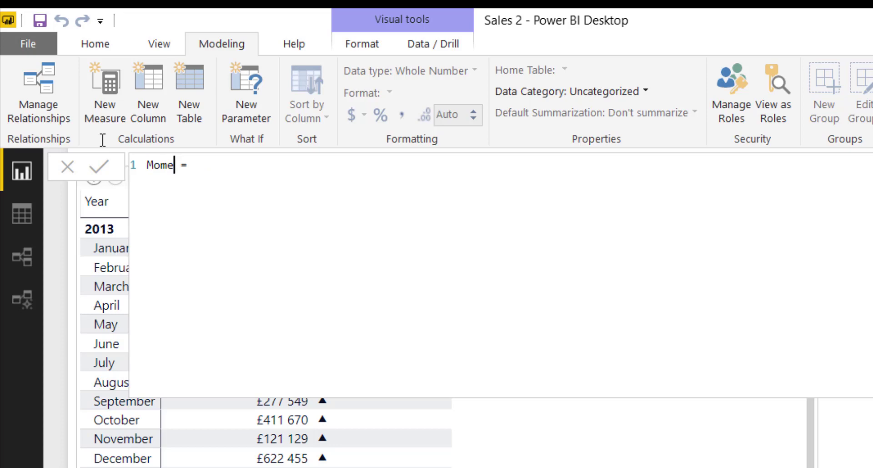
key(BackSpace)
key(BackSpace)
text(v)
text(ment)
text( (Color))
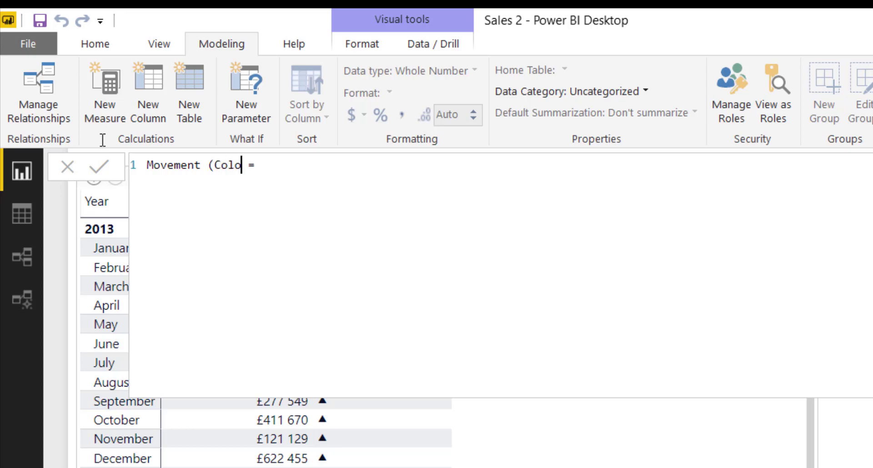
key(End)
key(shift+Return)
key(shift+Return)
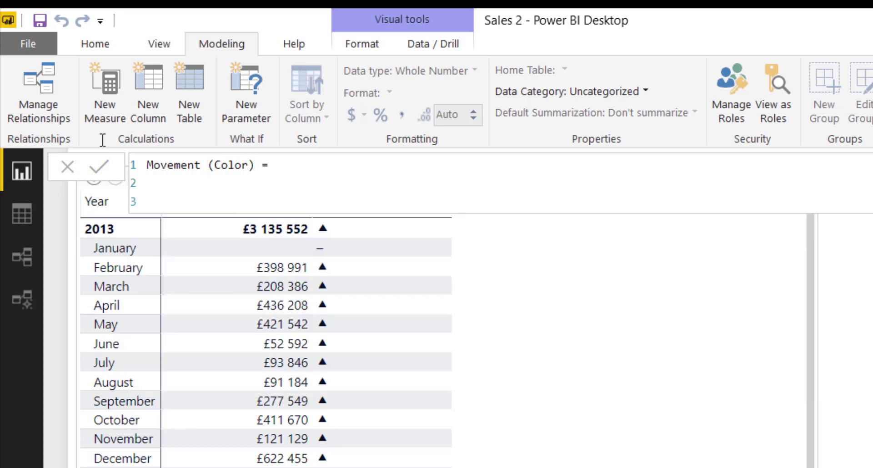
Start the formula with IF([Total Sales] > [Sales PY], "#00B050", …).
text(IF()
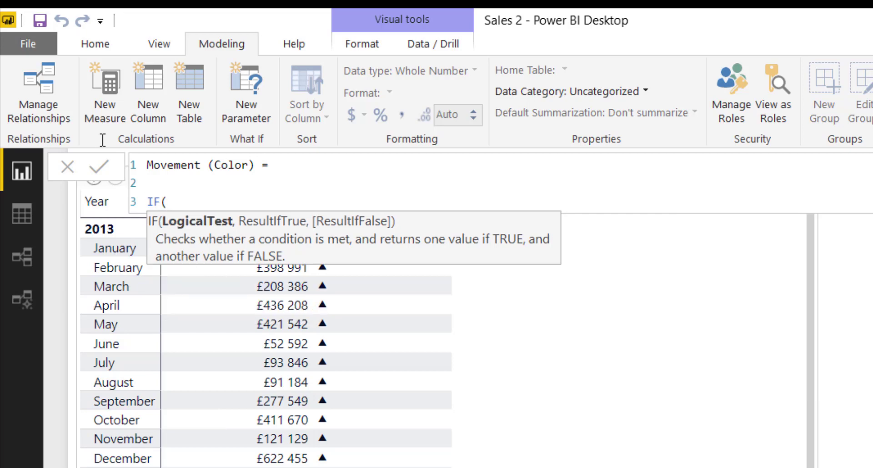
text([to)
key(Tab)
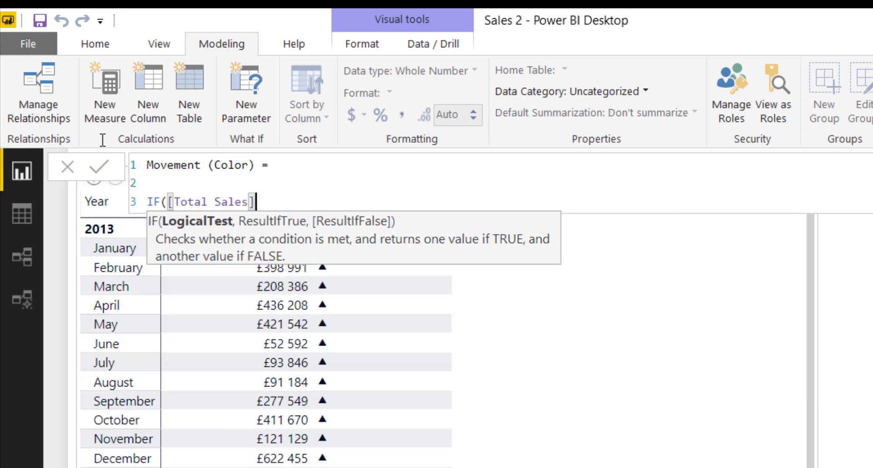
text(> )
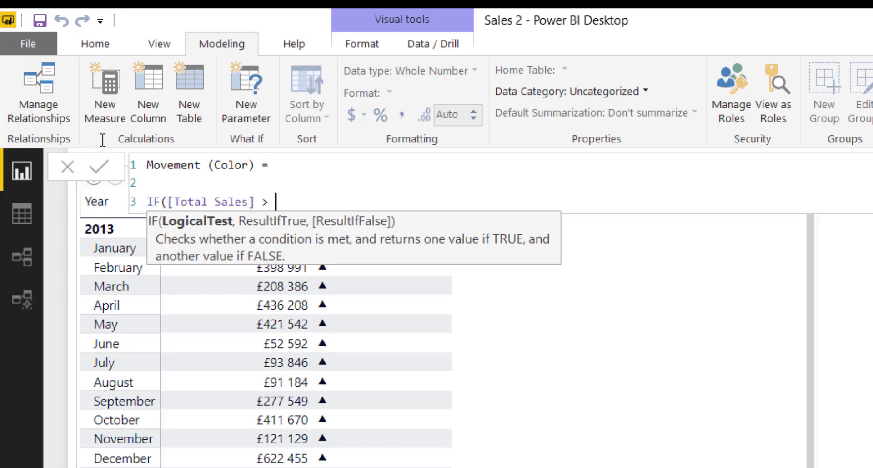
text(sales)
key(Down)
key(Tab)
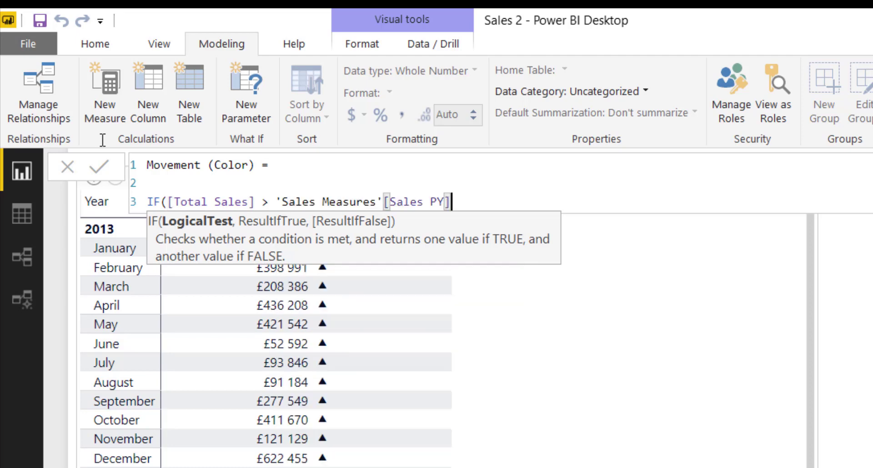
text(, ")
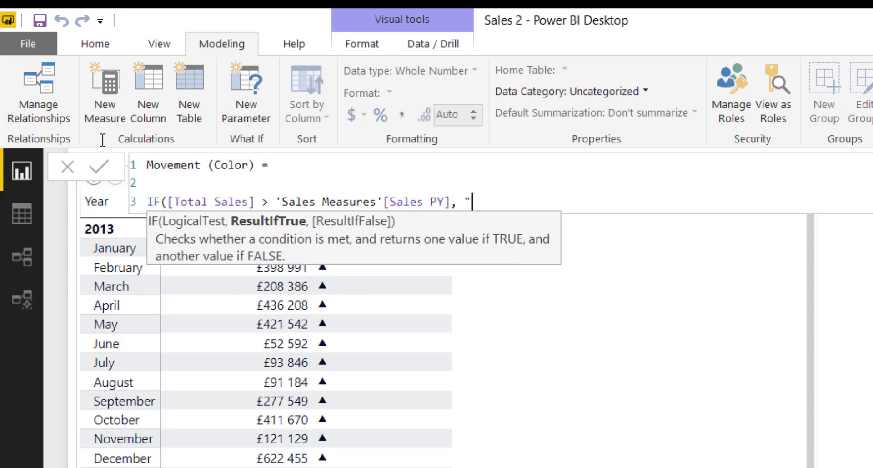
text(green)
text(")
key(BackSpace)
key(BackSpace)
key(BackSpace)
key(BackSpace)
key(BackSpace)
key(BackSpace)
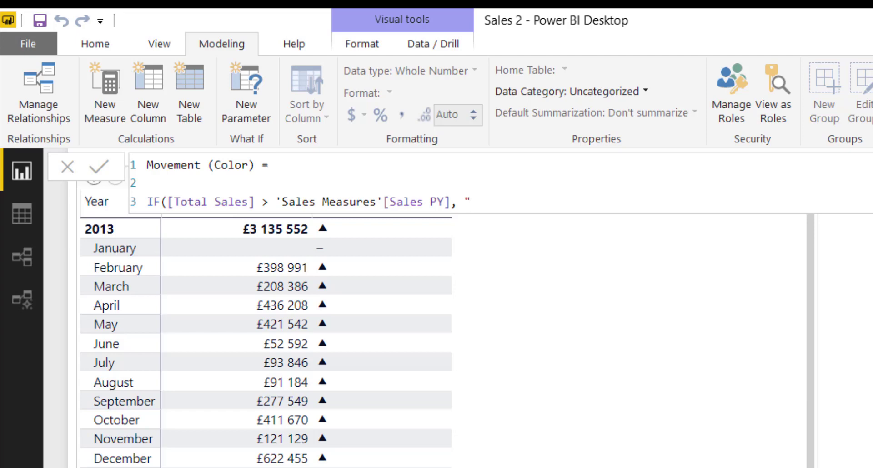
text(#)
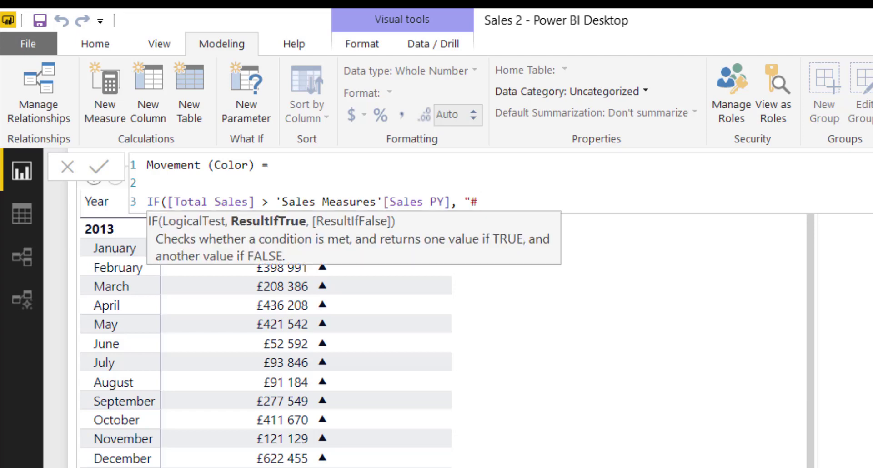
text(00B050",)
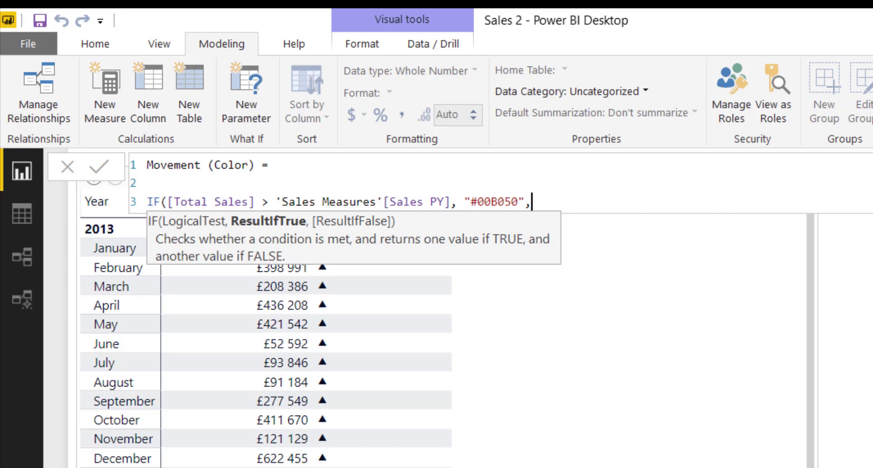
Add a nested IF returning "red" when Total Sales < Sales PY, else "#B3B3B3", and commit.
key(shift+Return)
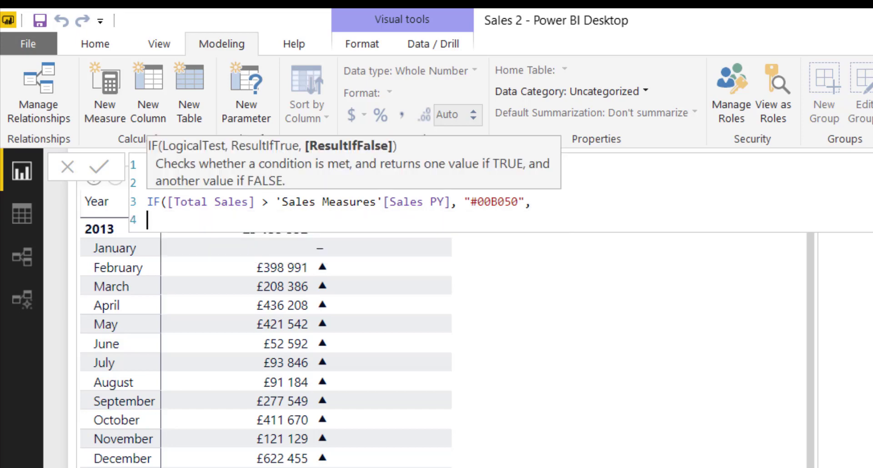
text(IF()
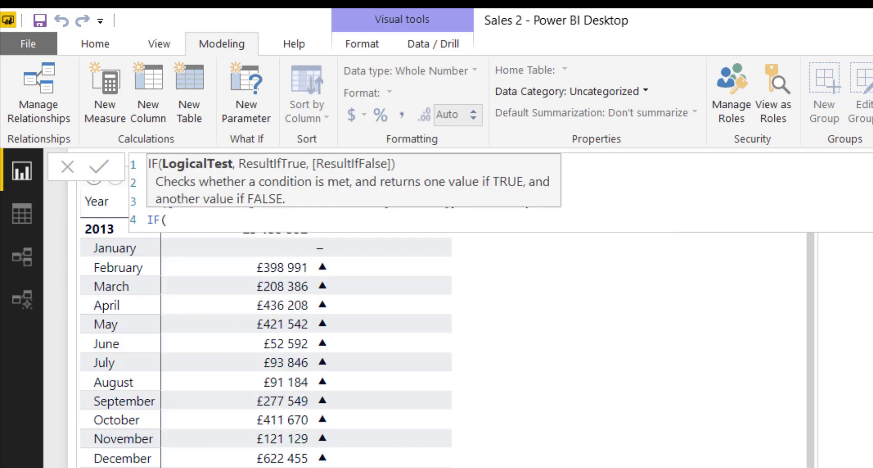
text([Tot)
key(Tab)
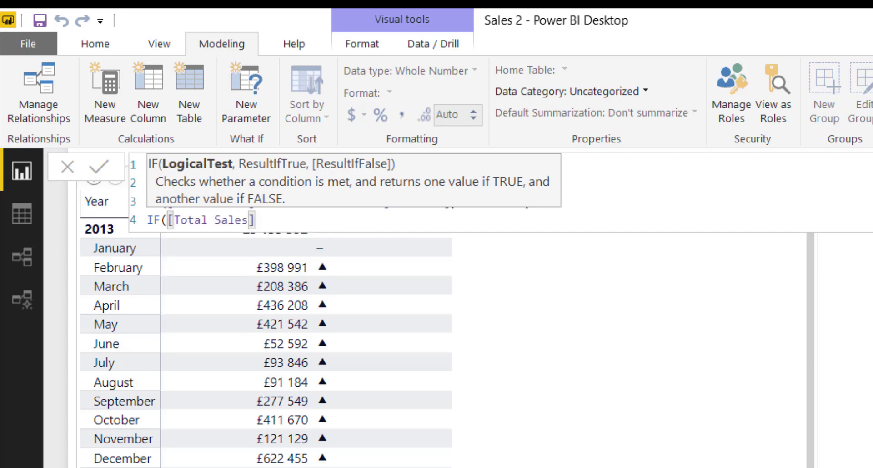
text(<[sal)
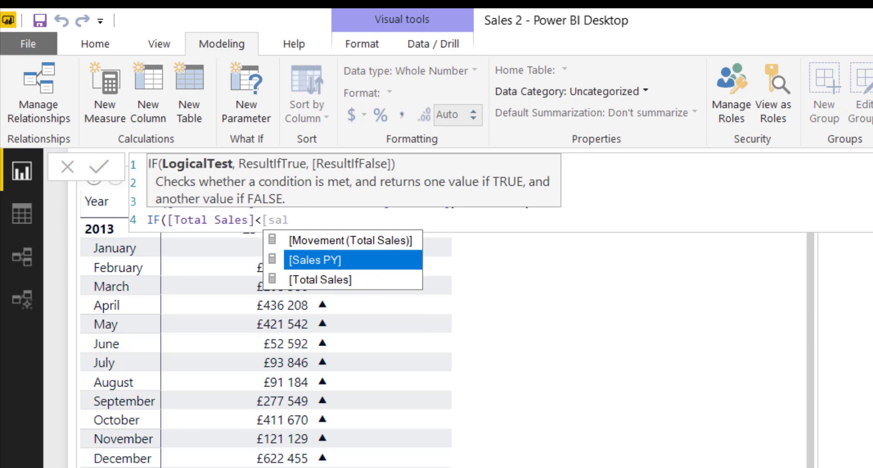
key(Tab)
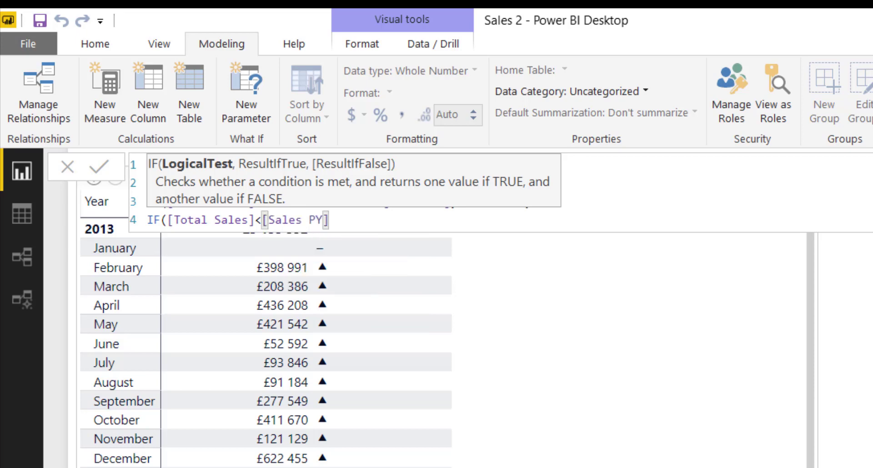
text(,)
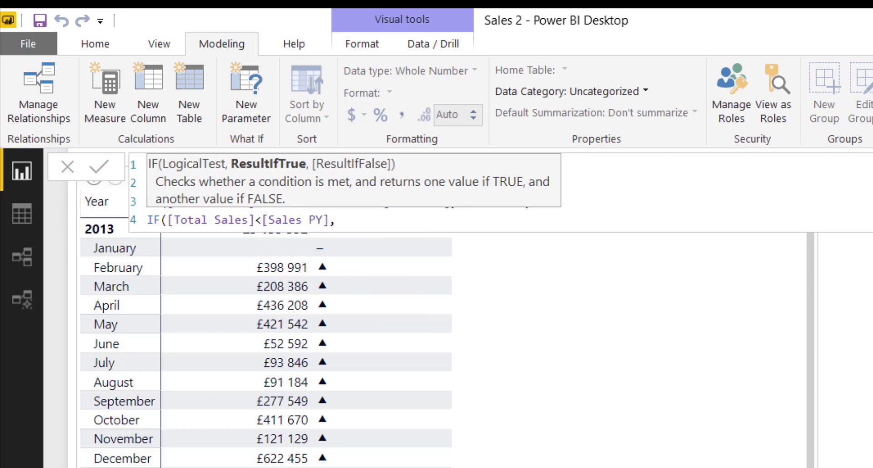
text("red",)
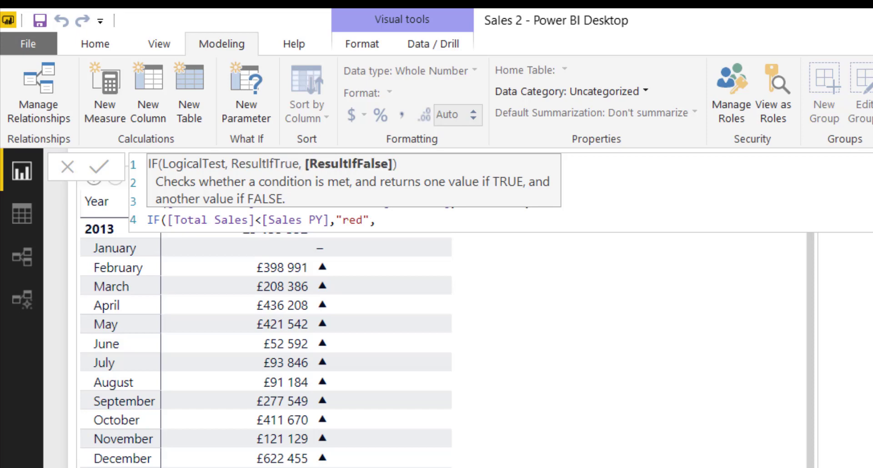
key(shift+Return)
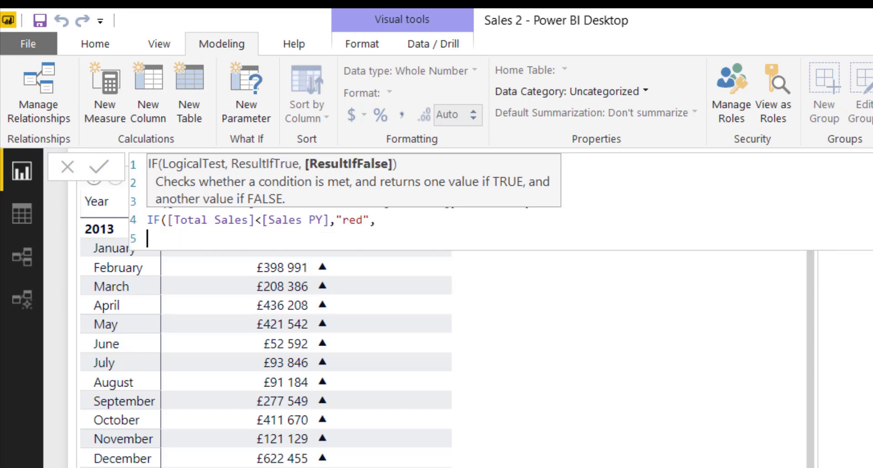
text("#B3B3B3)
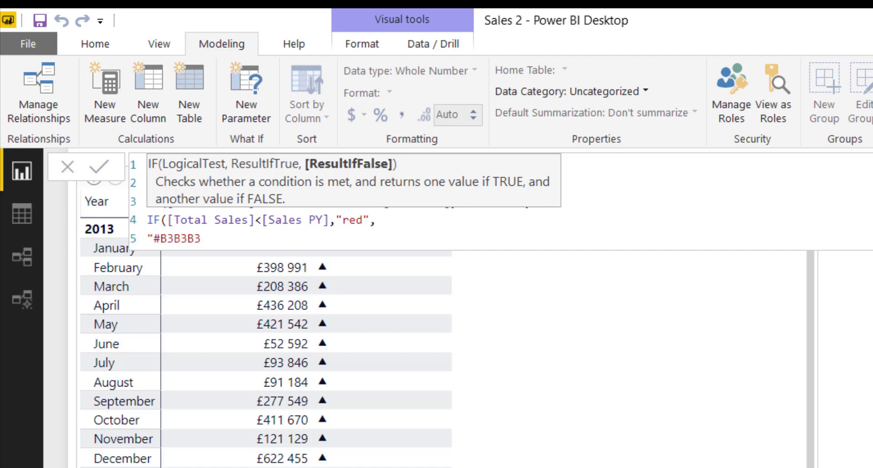
text(")
text())
key(Return)
text())
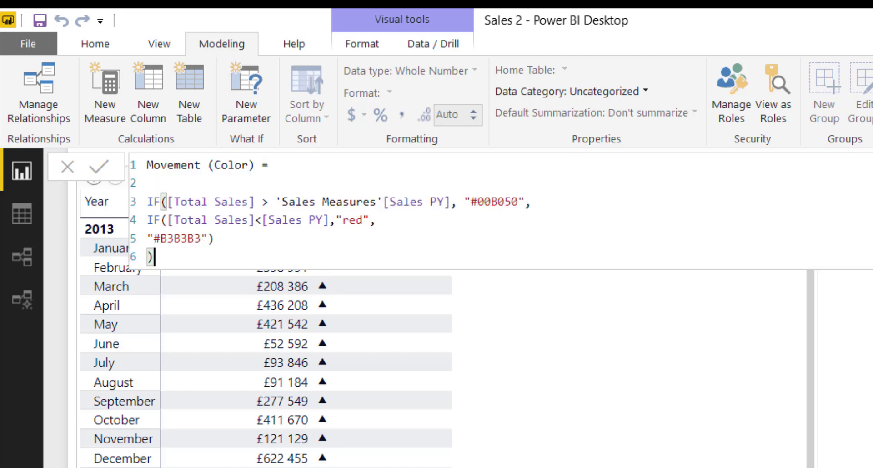
key(Return)
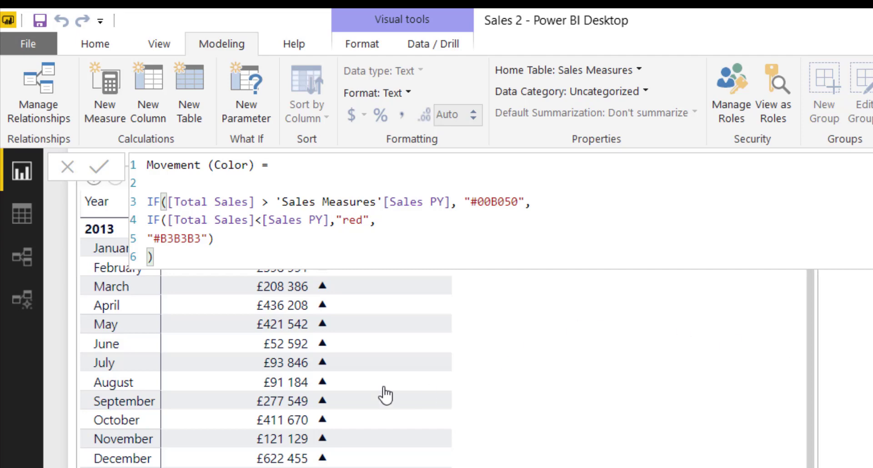
Open Font color conditional formatting for Movement (Total Sales) in the table's Values.
click(357, 349)
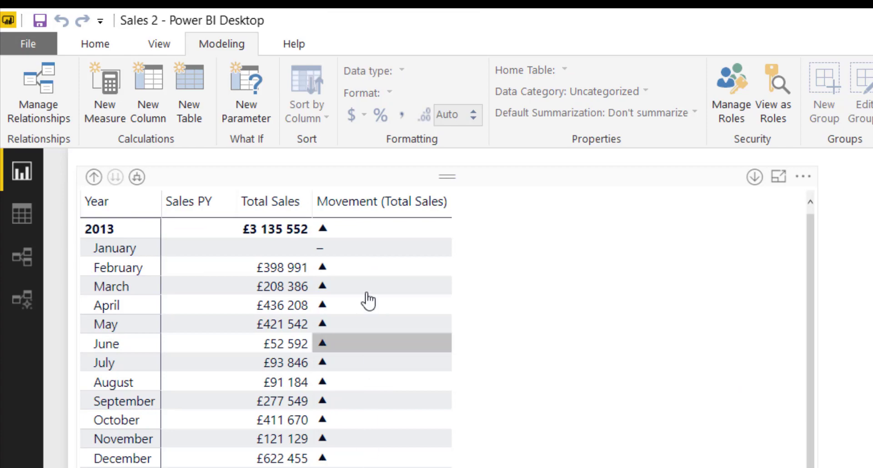
click(730, 383)
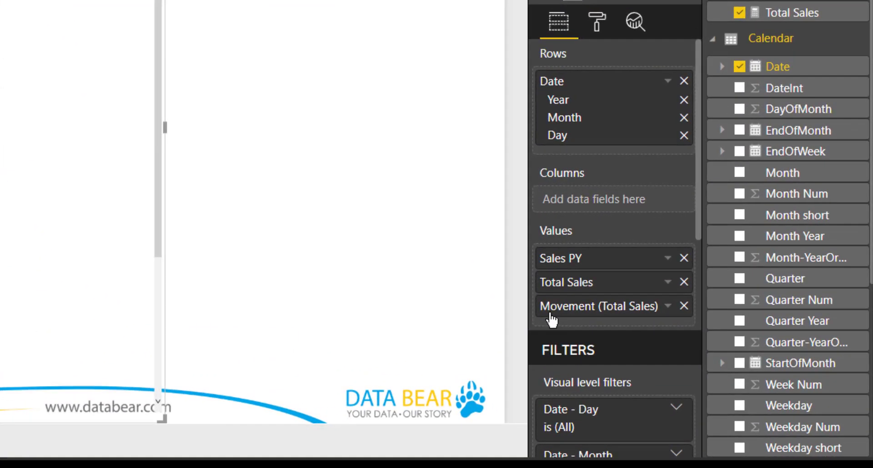
click(667, 307)
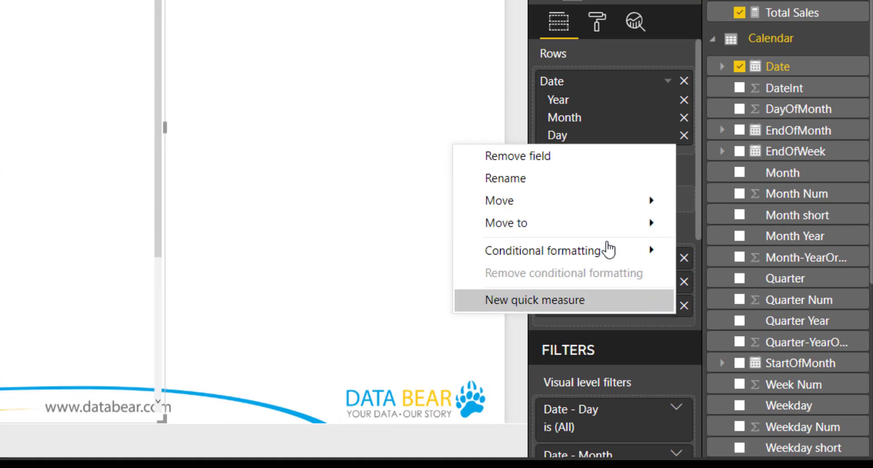
mouse_move(607, 250)
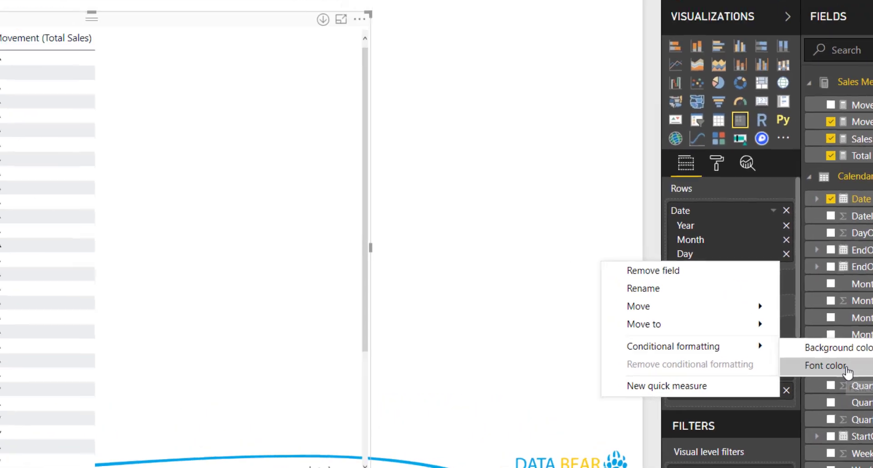
click(759, 277)
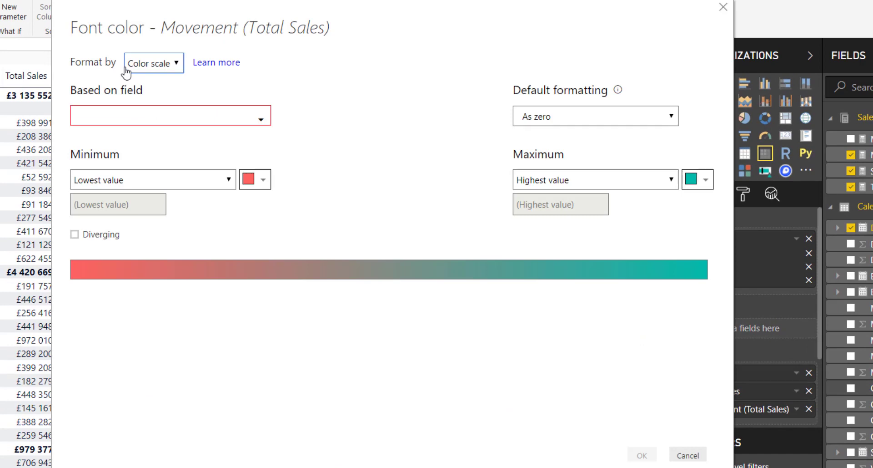
Base the font colour on the Movement (Color) field value and apply it.
click(146, 72)
click(158, 136)
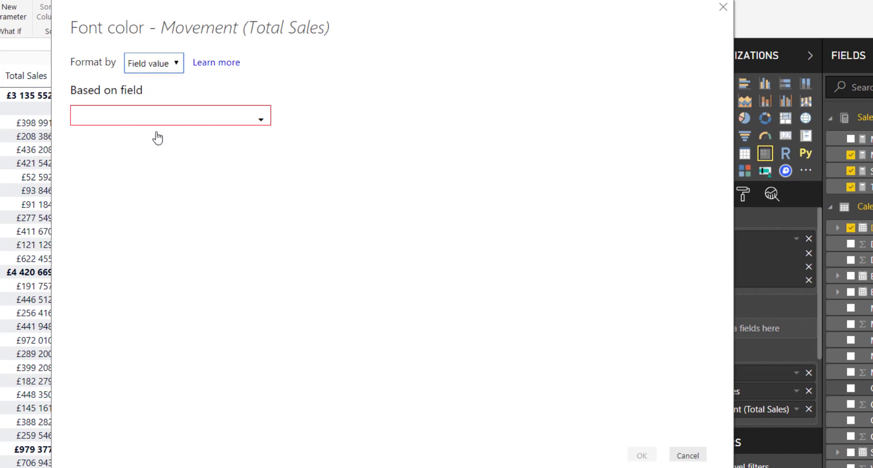
click(176, 117)
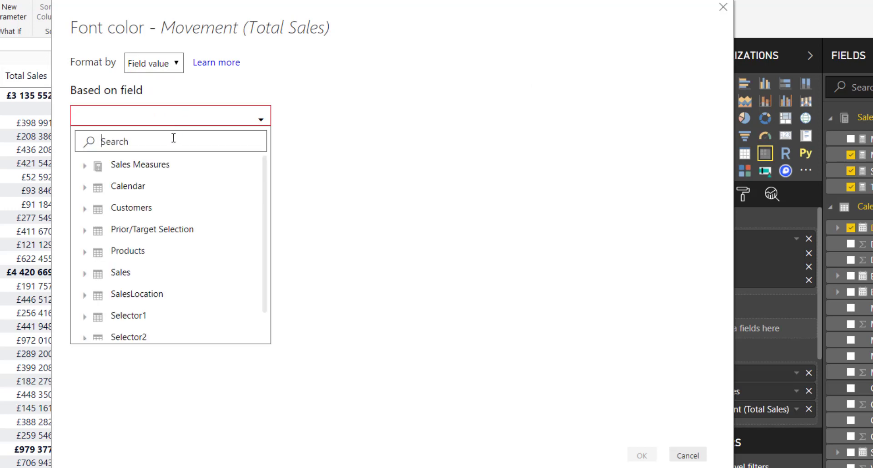
text(move)
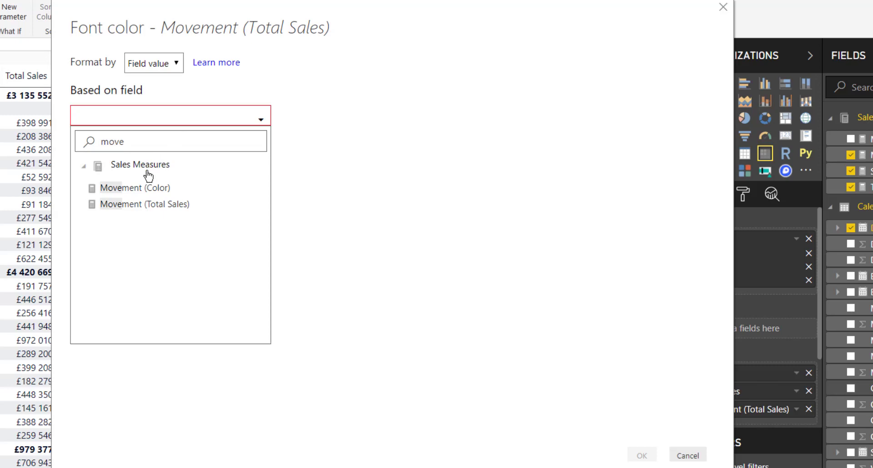
click(144, 188)
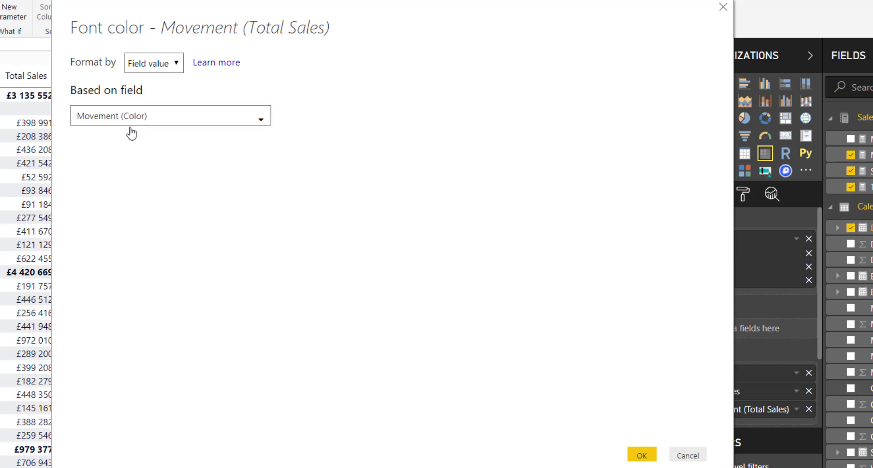
click(646, 454)
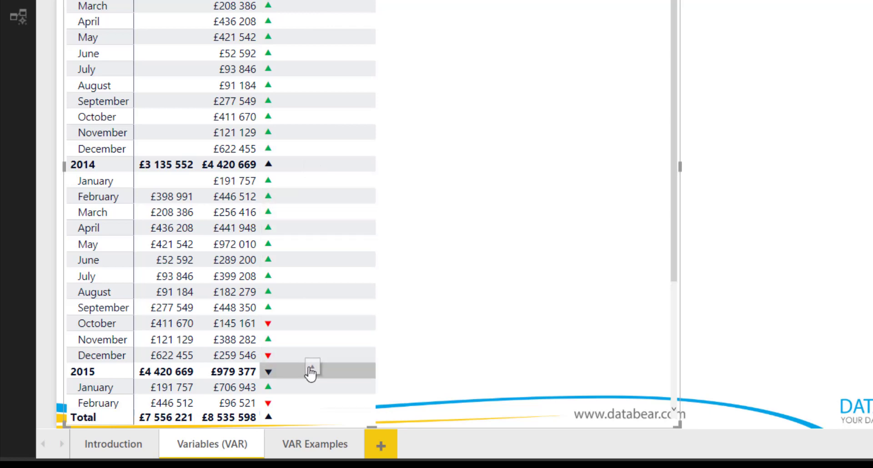
Drag the matrix's right edge leftward to shrink its width on the Variables (VAR) page.
scroll(470, 345, down, 5)
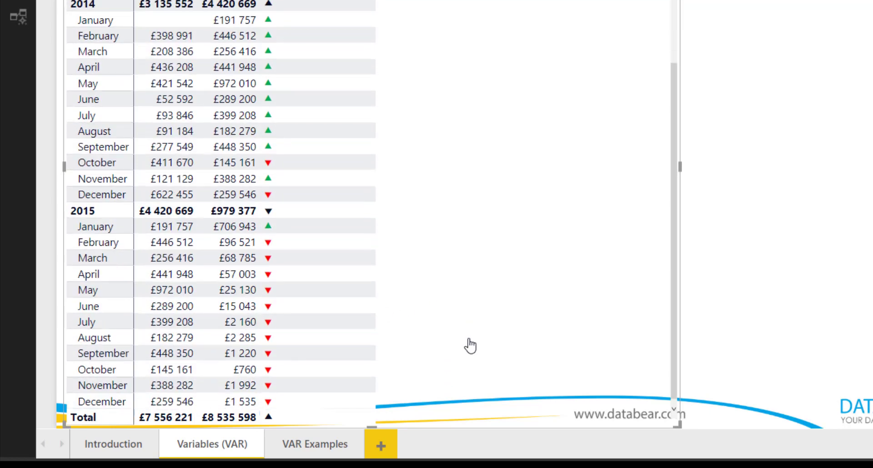
scroll(470, 345, up, 5)
scroll(470, 345, down, 5)
scroll(572, 302, up, 5)
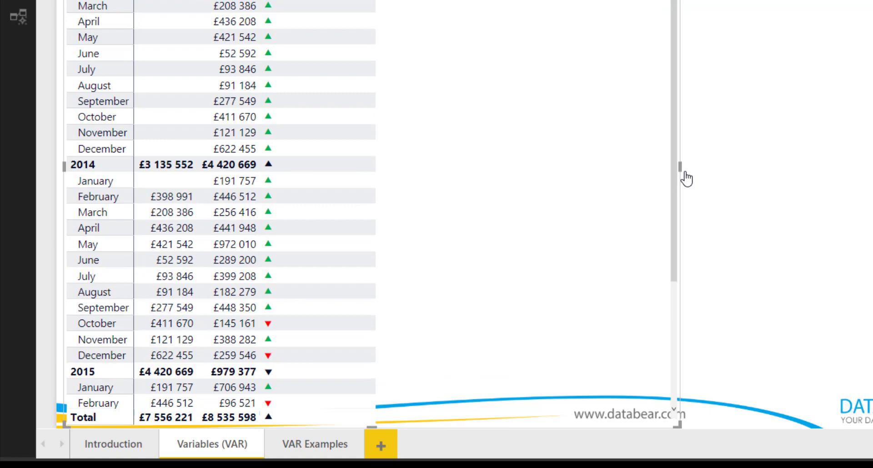
drag(680, 168, 412, 225)
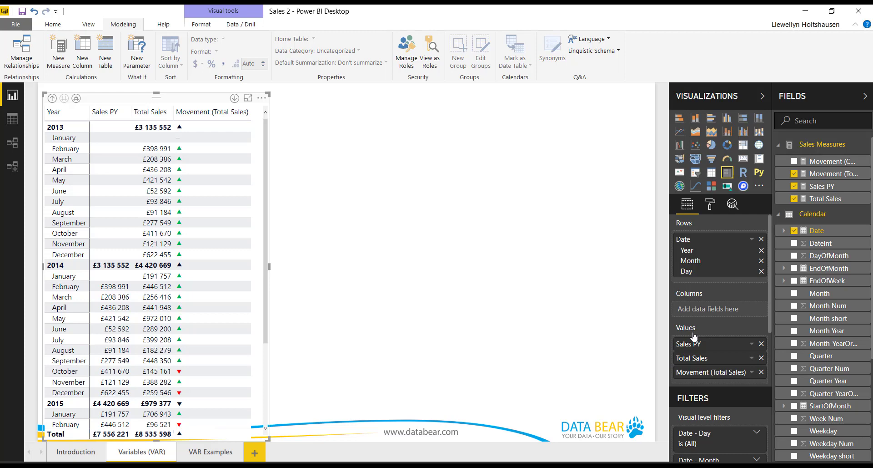
Create a new measure in Sales Measures named Growth %.
click(425, 191)
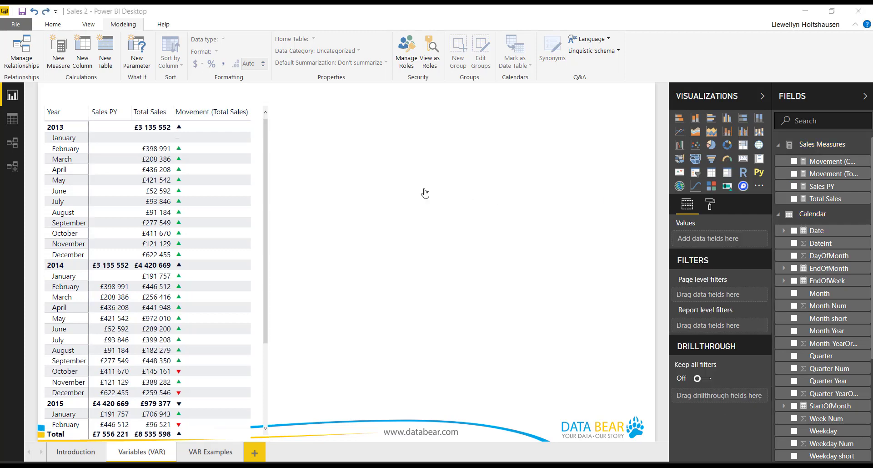
right_click(824, 148)
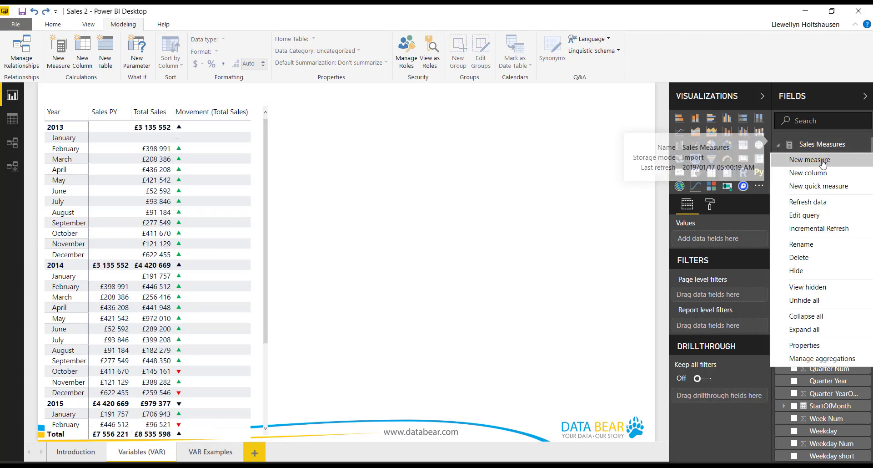
click(824, 162)
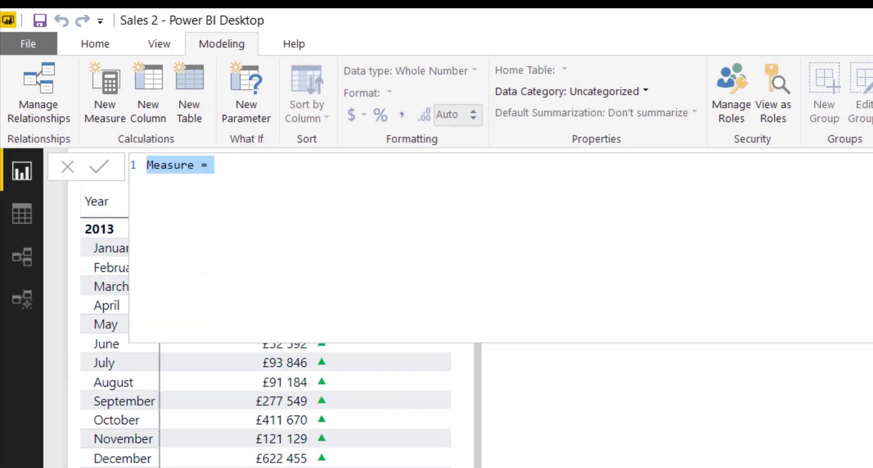
click(147, 165)
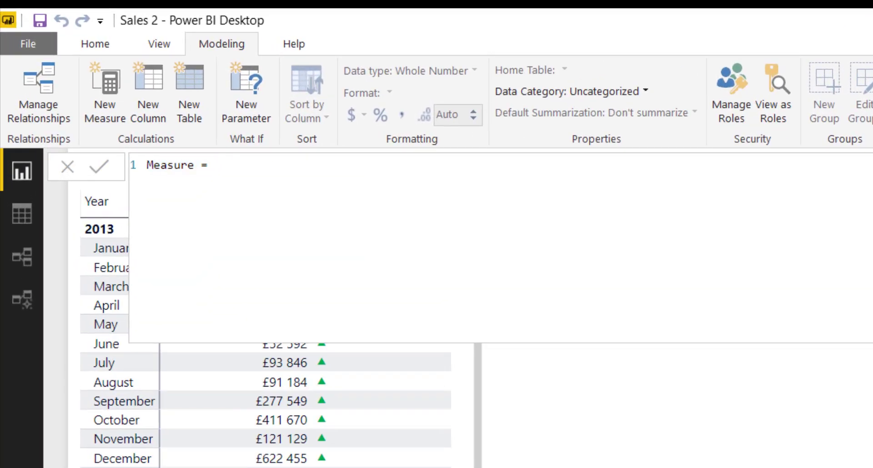
key(Delete)
key(Delete)
key(Delete)
key(Delete)
key(Delete)
key(Delete)
key(Delete)
key(Delete)
text(Growth )
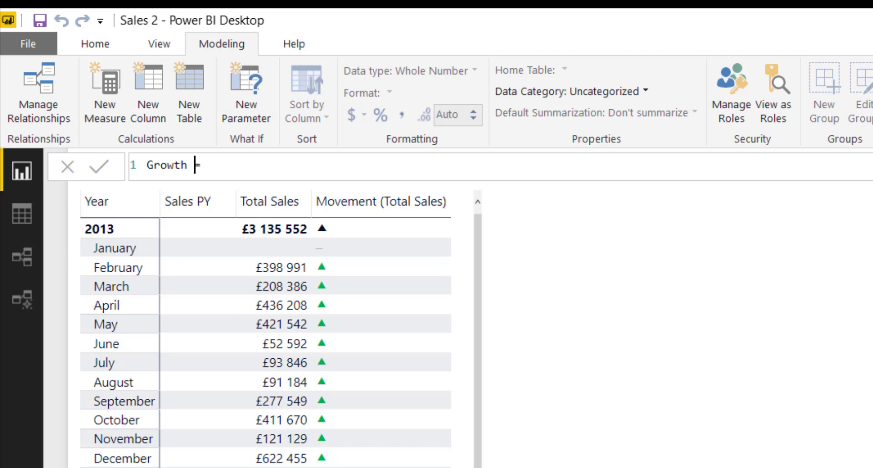
text(%)
key(End)
key(shift+Return)
Declare VAR CurrentSales = SUM(Sales[QTYNET]) and begin VAR SalesLastYear.
text(VAR)
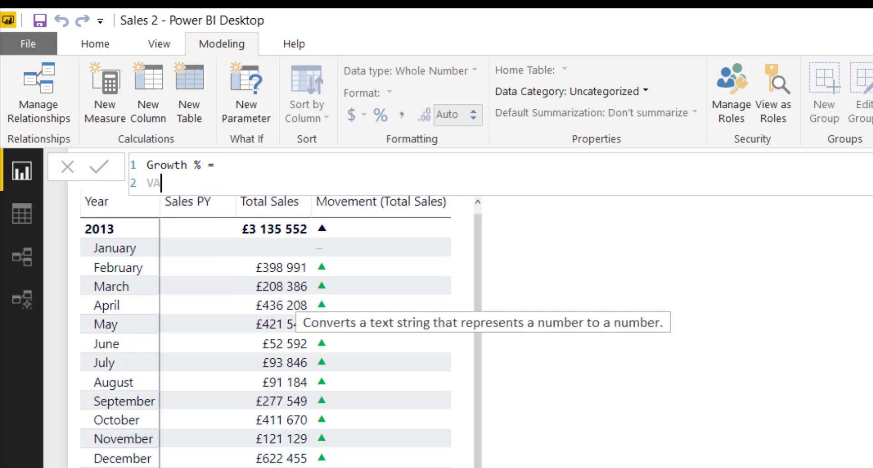
key(BackSpace)
key(BackSpace)
key(BackSpace)
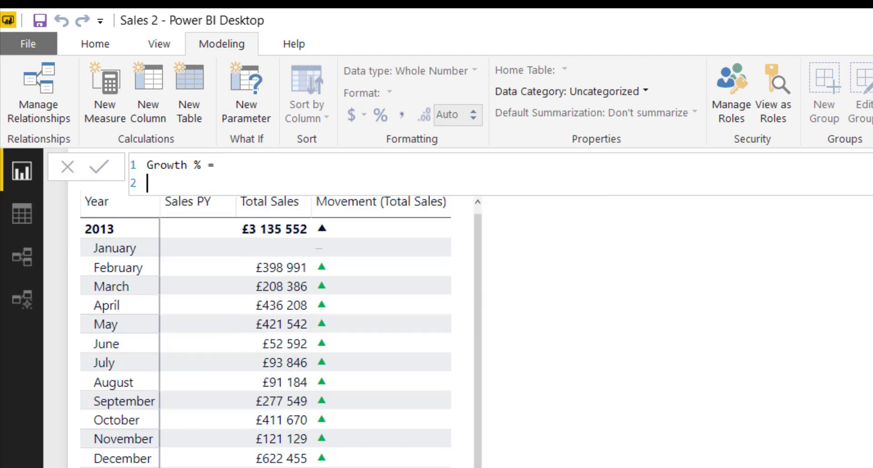
key(shift+Return)
text(VAR)
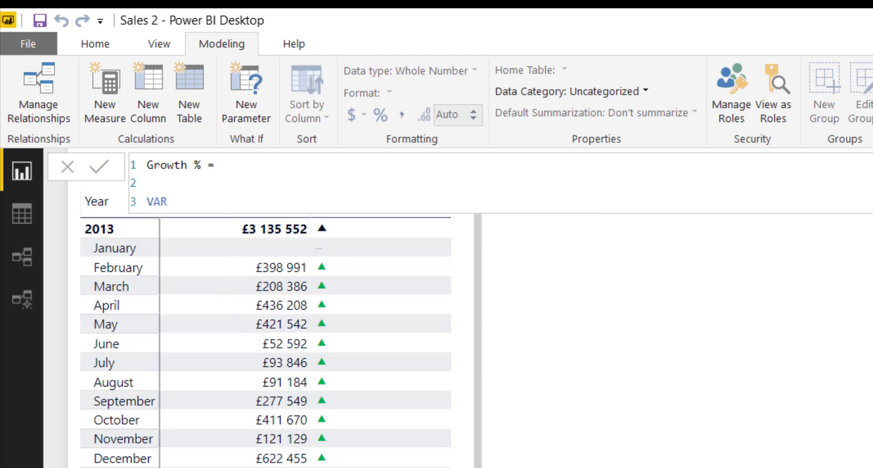
text( Currents)
text(ales)
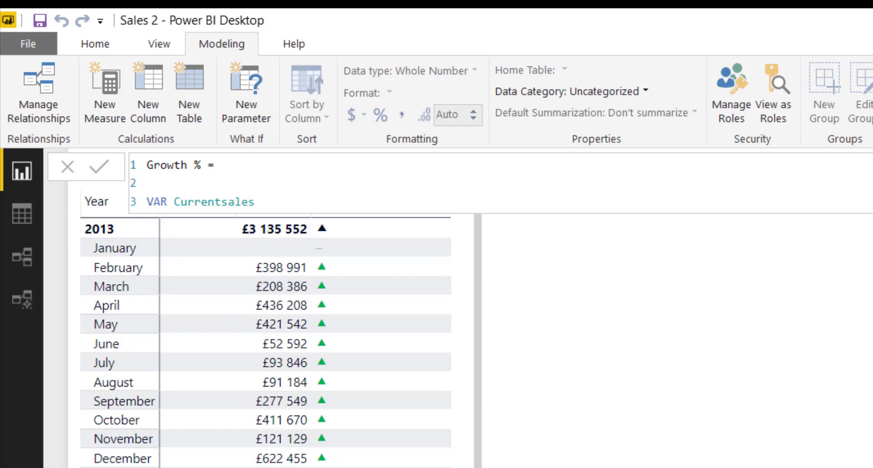
text( = SUM)
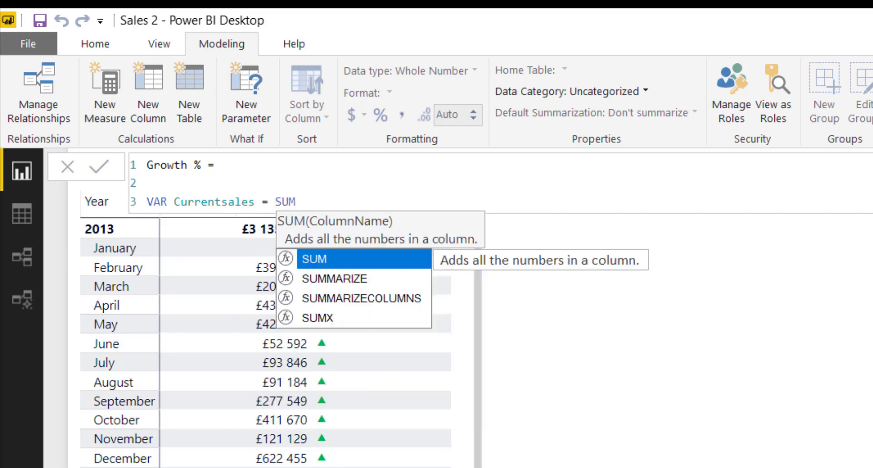
text((Sale)
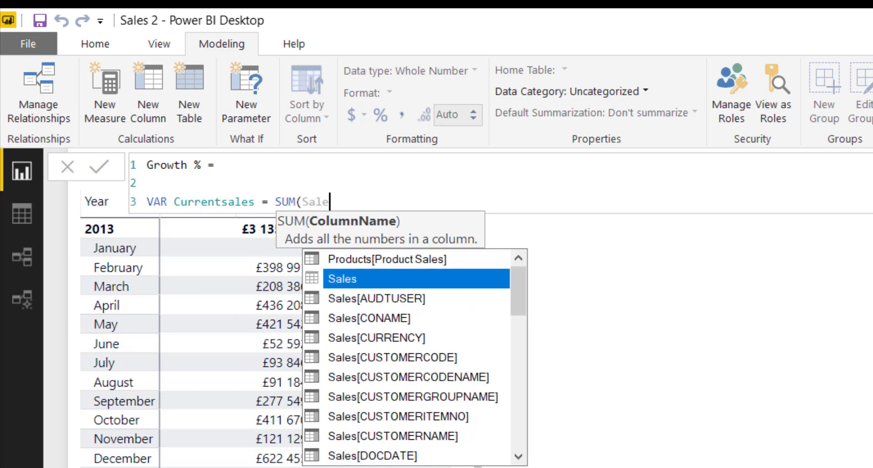
text(s[q)
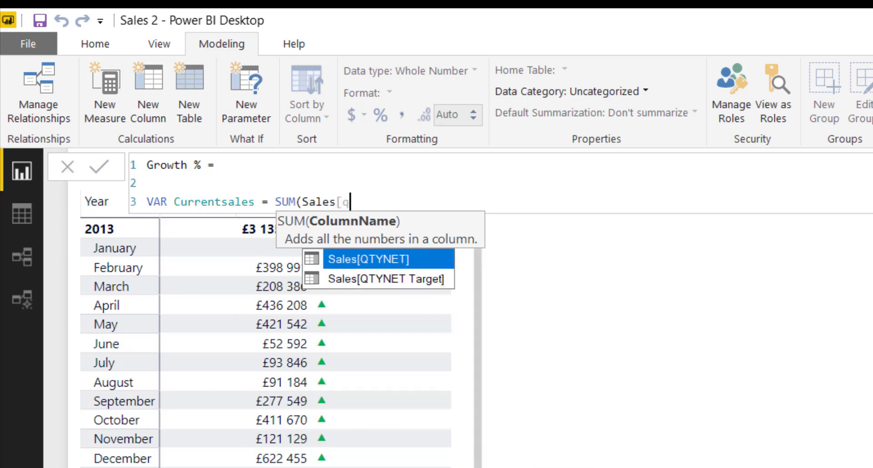
key(Tab)
text())
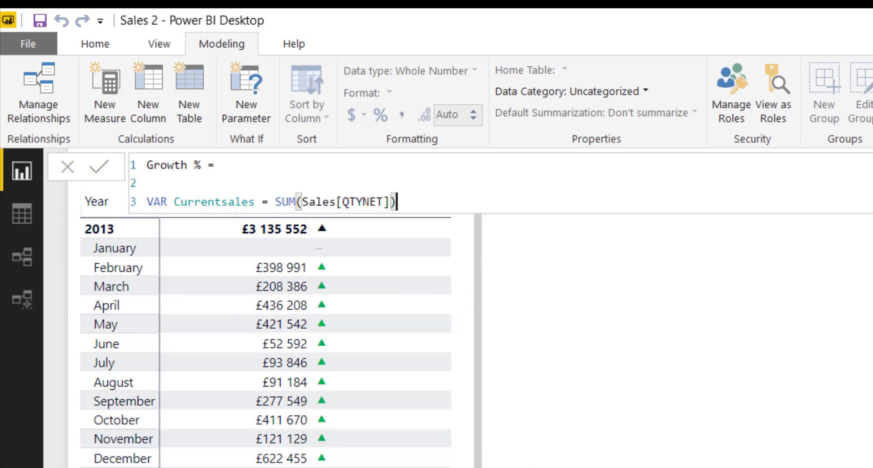
key(shift+Return)
text(VAR)
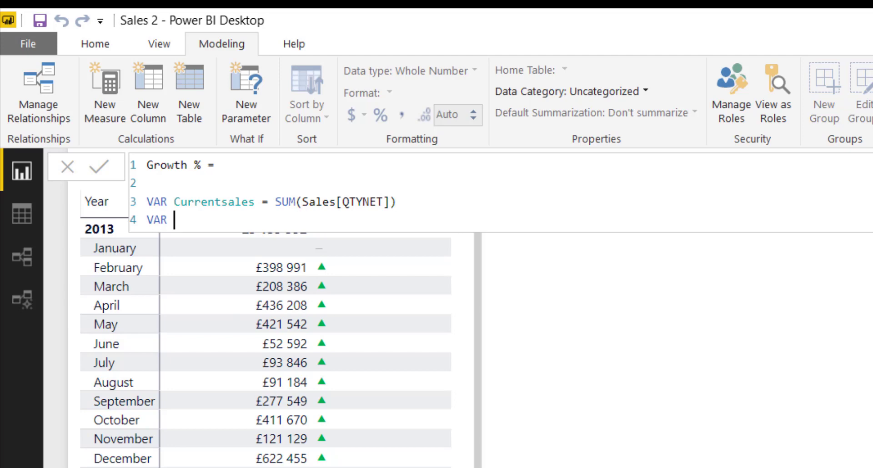
text( SalesLast)
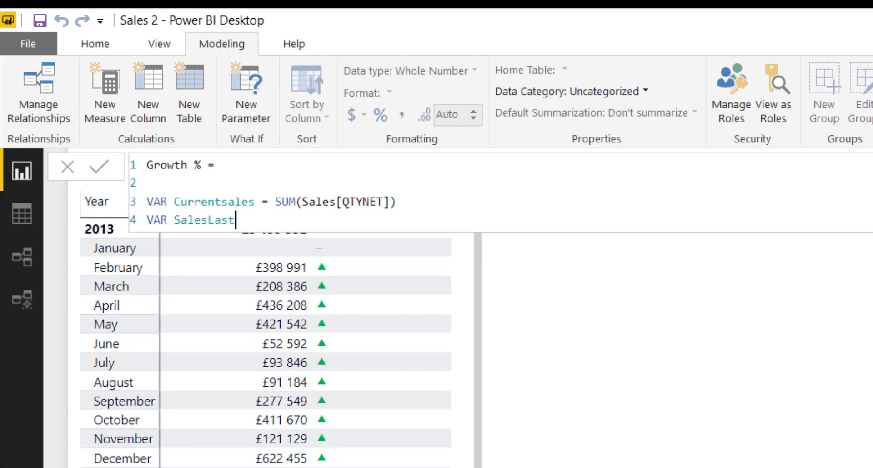
text(Year)
Rename the variables to CurrentSalesQty and SalesQtyLastYear.
key(Up)
key(Left)
key(Left)
key(Left)
key(Left)
key(BackSpace)
key(BackSpace)
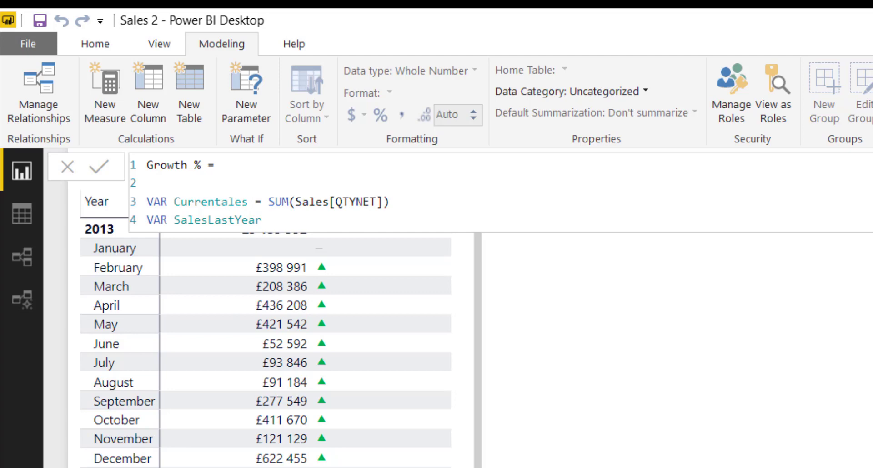
text(S)
key(Right)
key(Right)
key(Right)
key(Right)
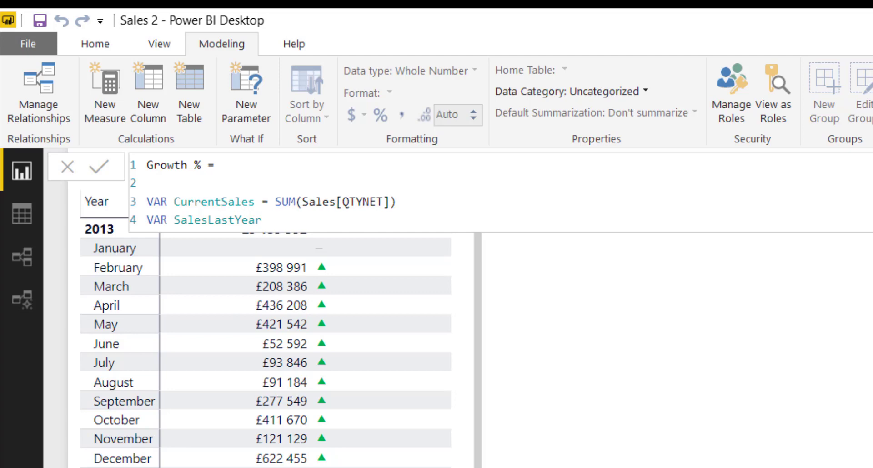
text(Qty)
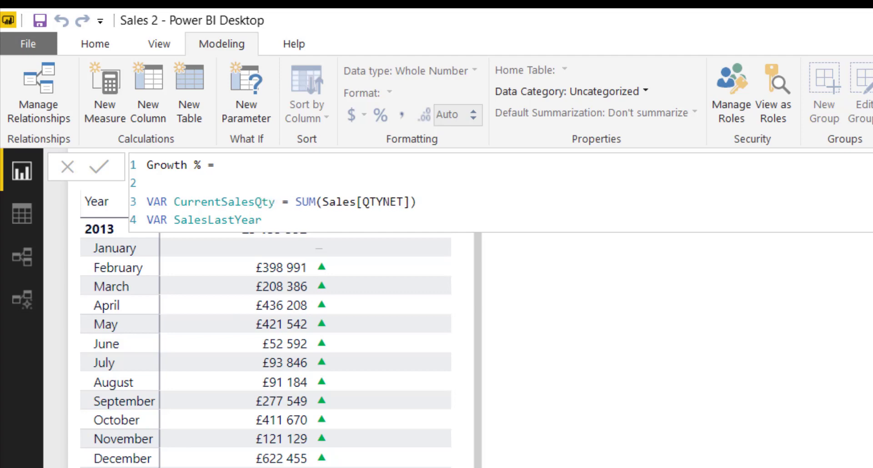
key(Left)
key(Left)
key(Left)
key(Left)
key(Left)
key(Left)
key(Left)
text(Qty)
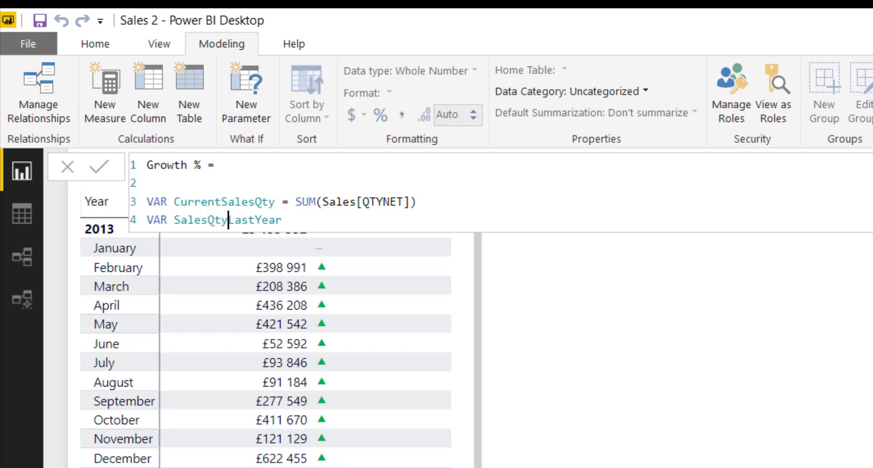
key(Right)
key(Right)
key(Right)
key(Right)
key(Right)
key(Right)
key(Right)
key(Right)
Set SalesQtyLastYear to CALCULATE(SUM(Sales[QTYNET]), …).
text(= c)
key(Tab)
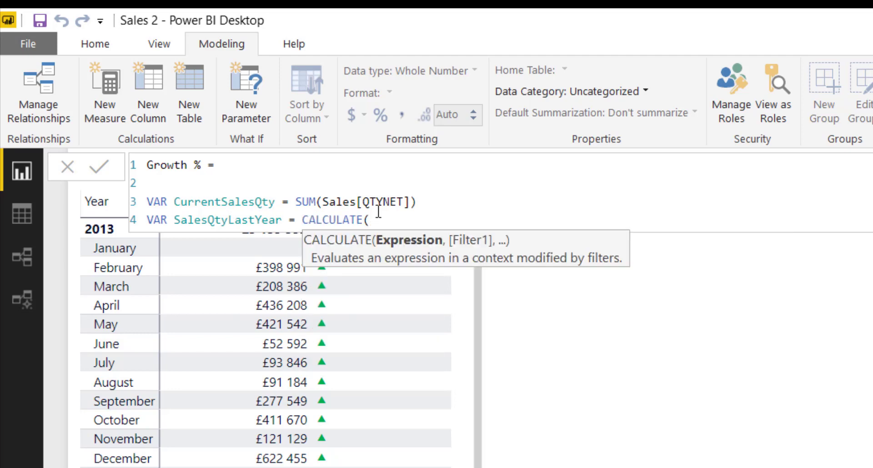
text(su)
key(Tab)
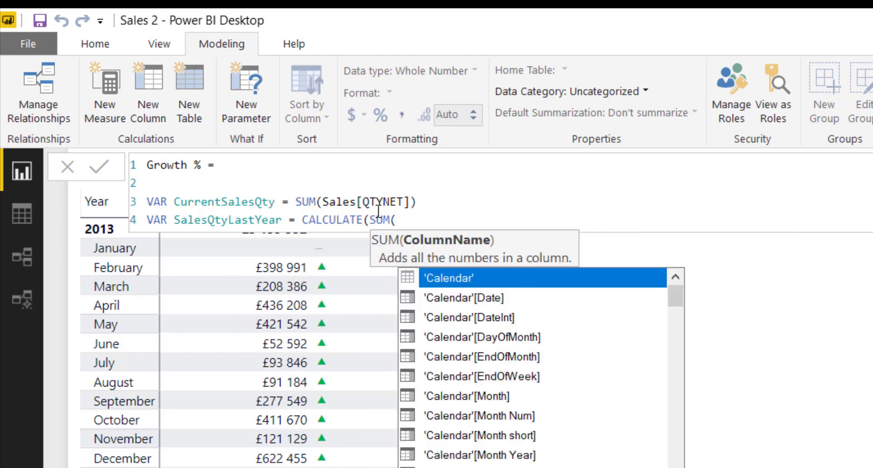
text(sales)
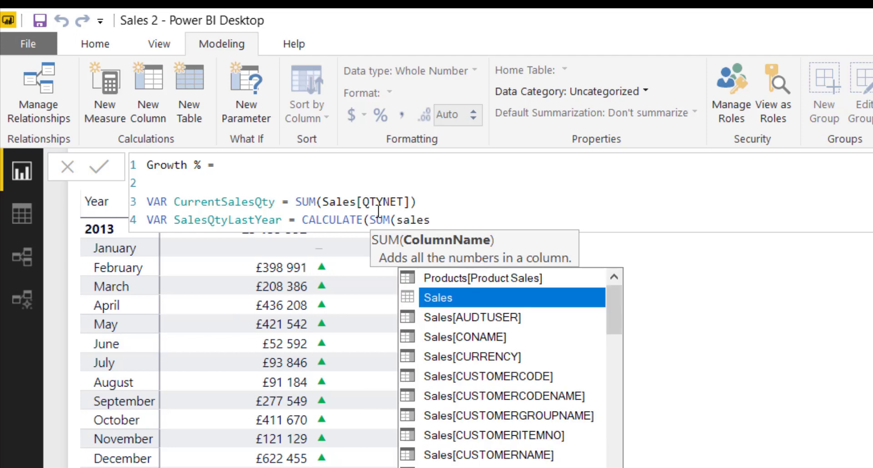
text([q)
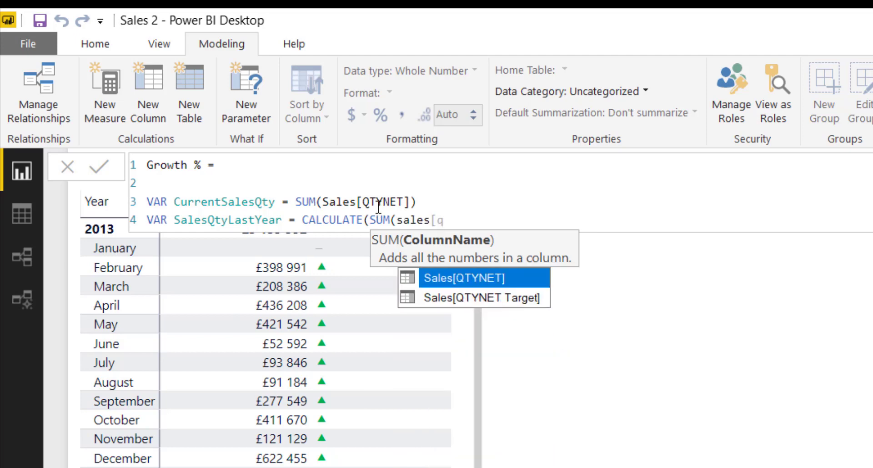
key(Tab)
text(),)
Add the SAMEPERIODLASTYEAR('Calendar'[Date]) filter and write RETURN on a new line.
key(Return)
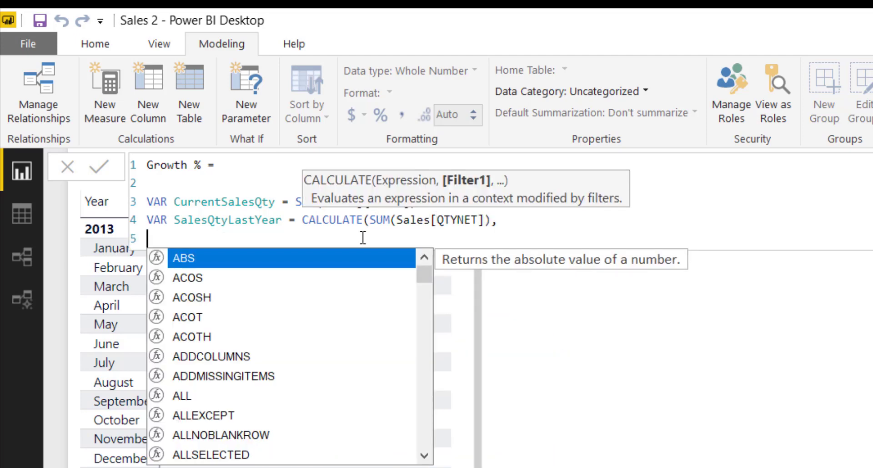
text(same)
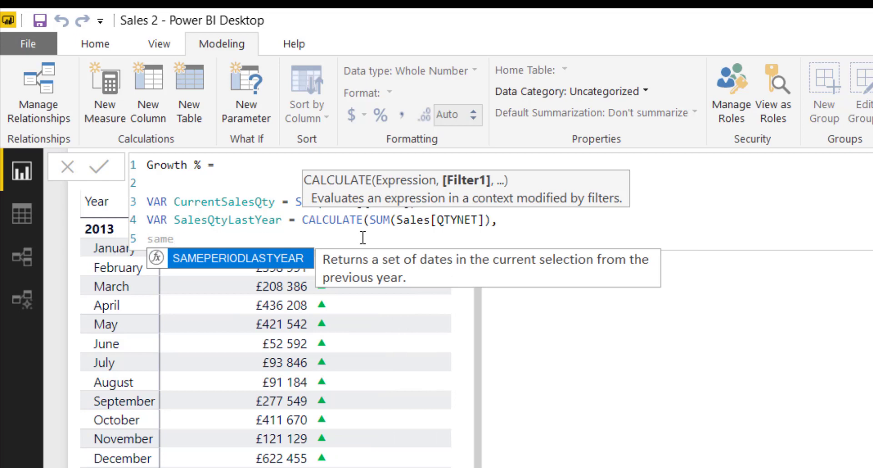
key(Tab)
text(ca)
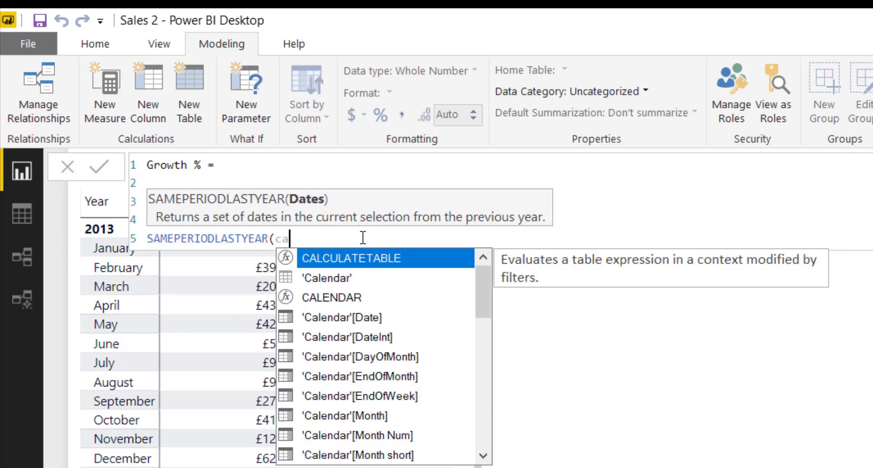
text(l)
key(Down)
key(Down)
key(Down)
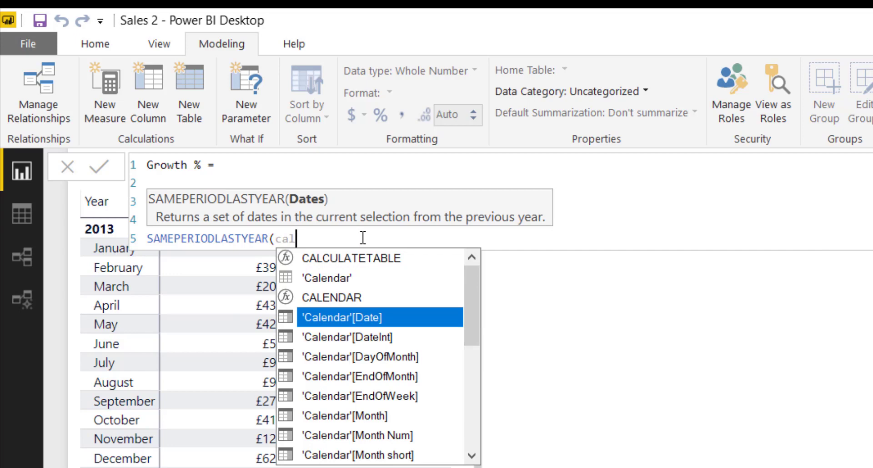
key(Tab)
text())
key(Return)
text())
key(Return)
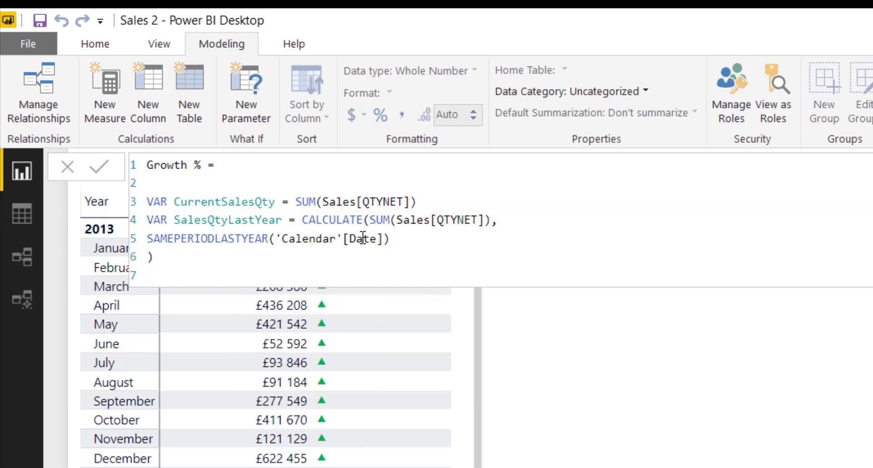
text(RETURN)
Write IF(AND(CurrentSalesQty <> 0, SalesQtyLastYear <> 0), below RETURN.
key(Return)
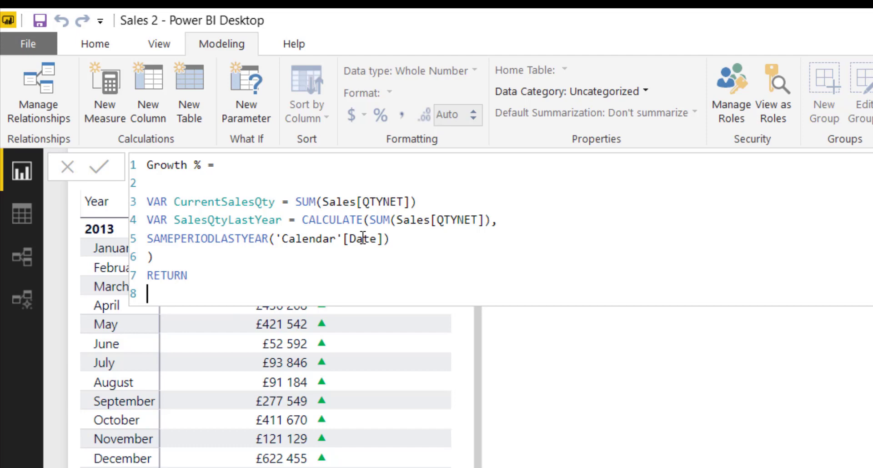
key(Return)
text(IF)
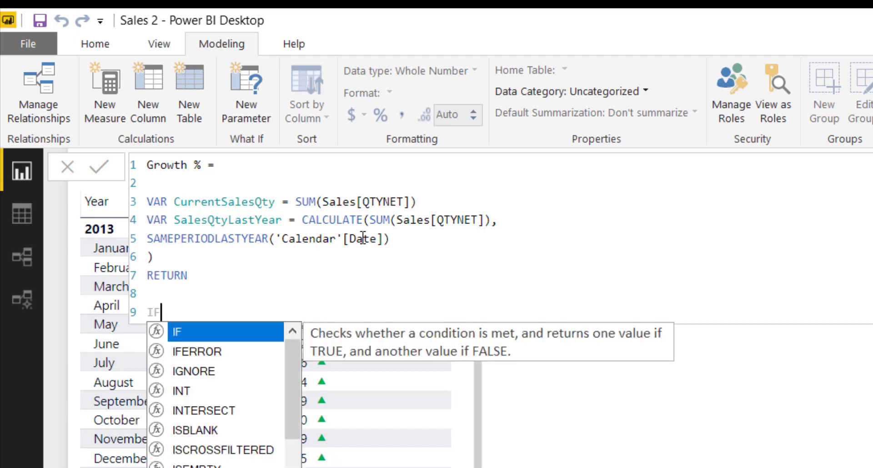
text((AND)
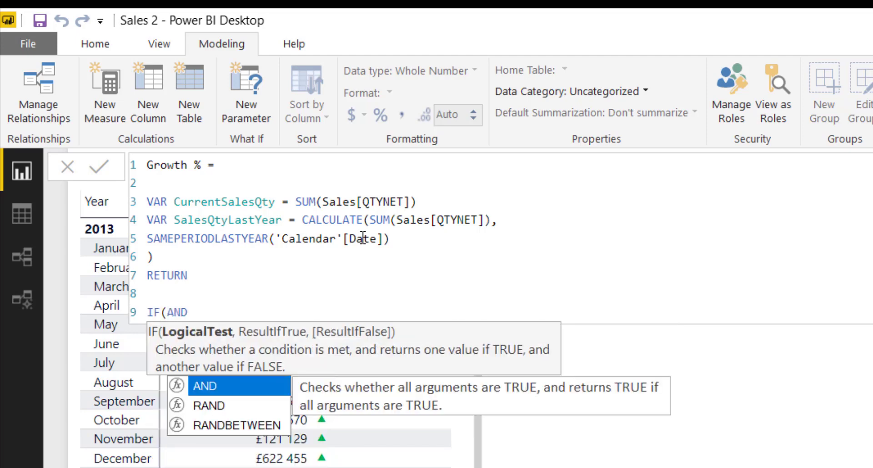
text((curee)
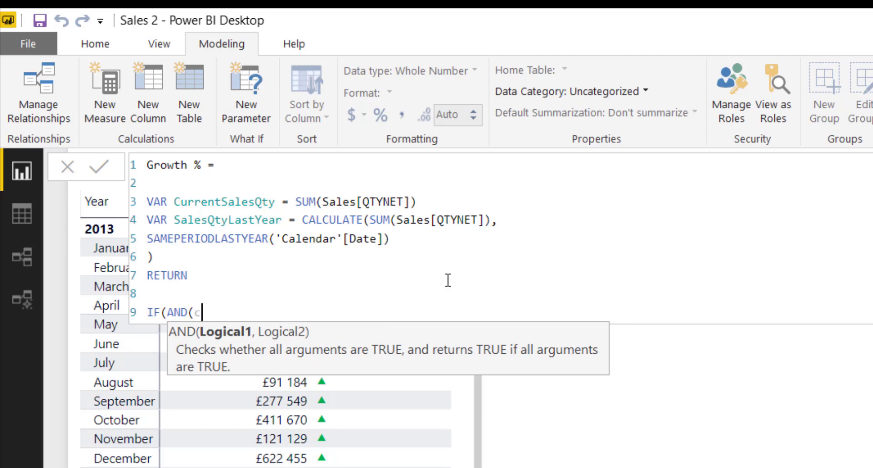
key(BackSpace)
key(BackSpace)
key(Down)
key(Tab)
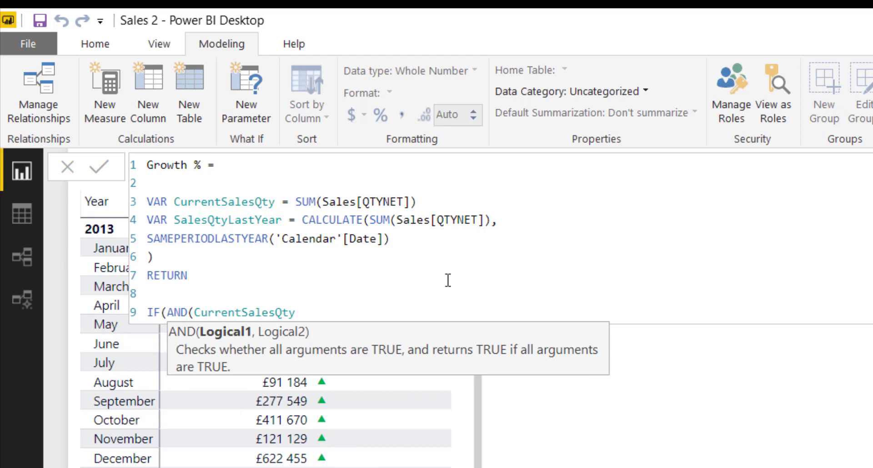
text(<> 0, Sales)
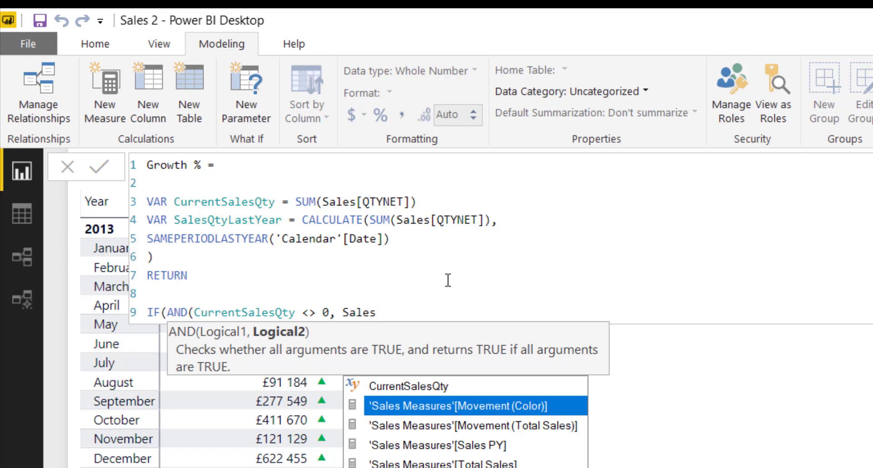
key(Down)
key(Down)
key(Down)
key(Down)
key(Tab)
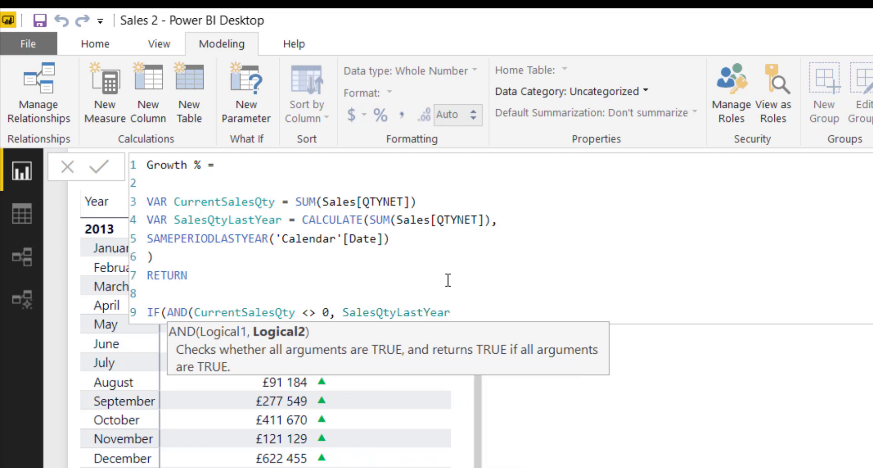
text(<> )
text(0)
text(),)
Add DIVIDE with the numerator CurrentSalesQty - SalesQtyLastYear.
key(Return)
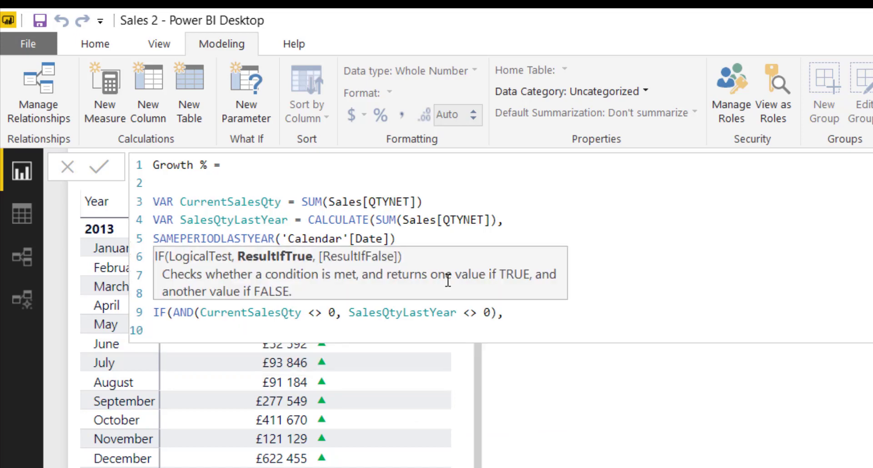
text(divi)
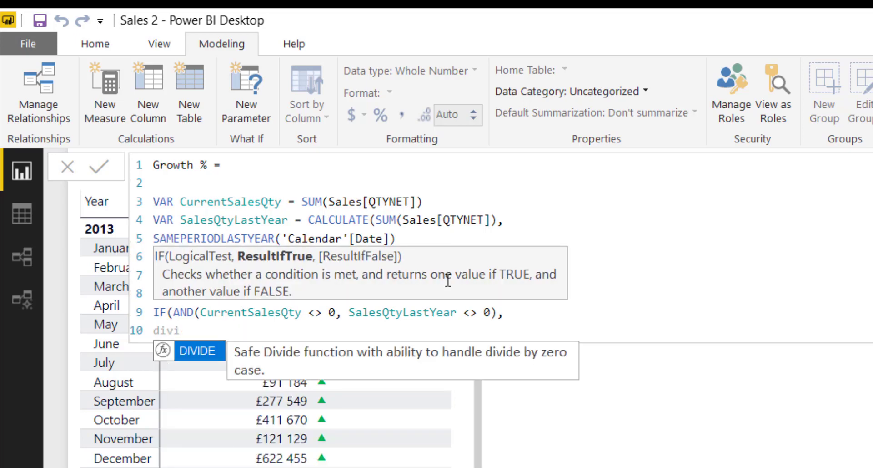
key(Tab)
text(()
key(Return)
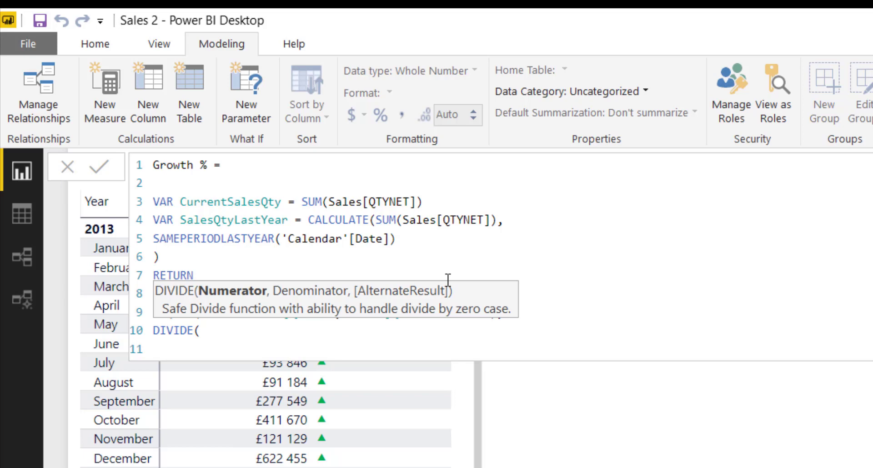
text(curr)
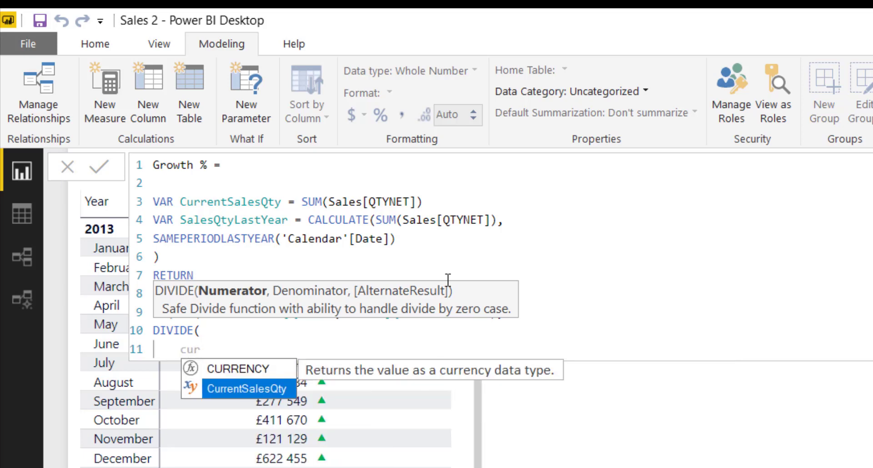
key(Tab)
text(- sal)
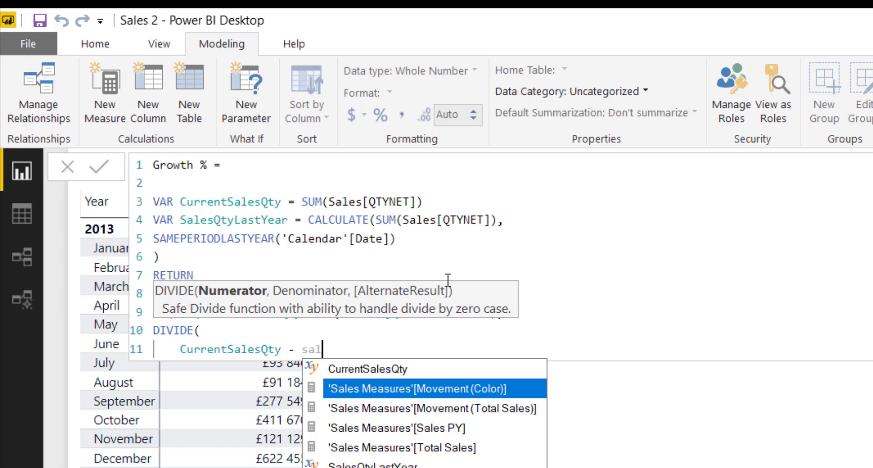
key(Down)
key(Down)
key(Down)
key(Down)
key(Tab)
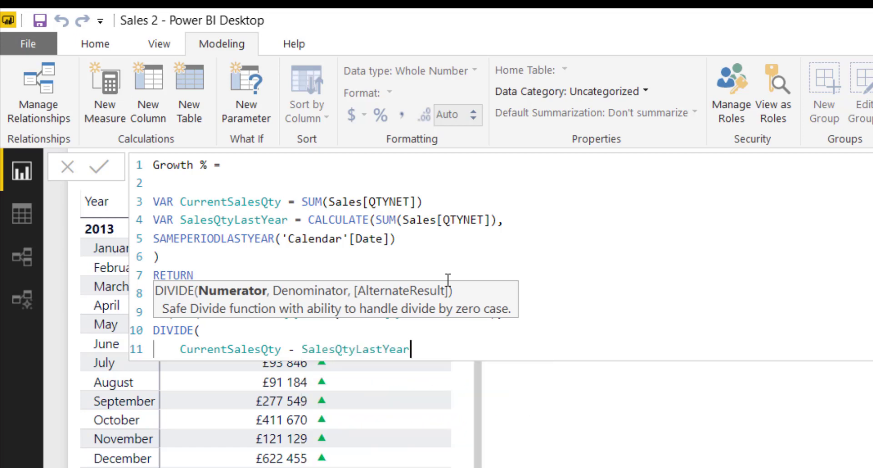
Use SalesQtyLastYear as the divisor and close both DIVIDE and IF.
text(,)
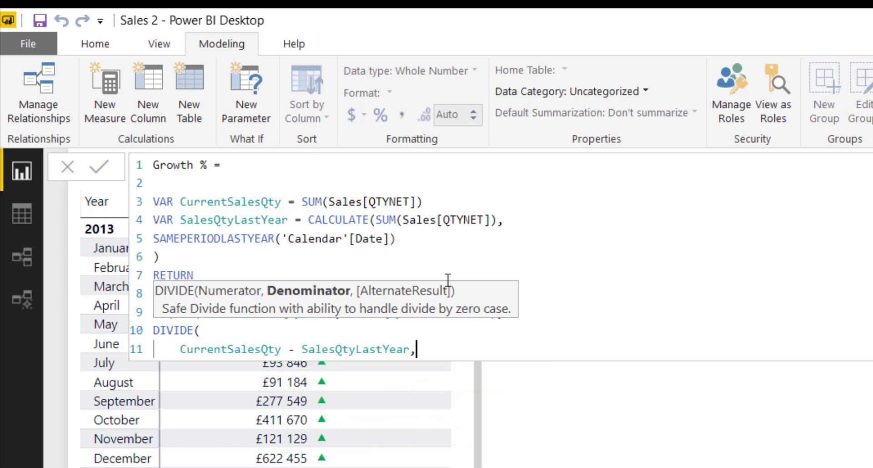
text(sales)
key(Down)
key(Down)
key(Down)
key(Down)
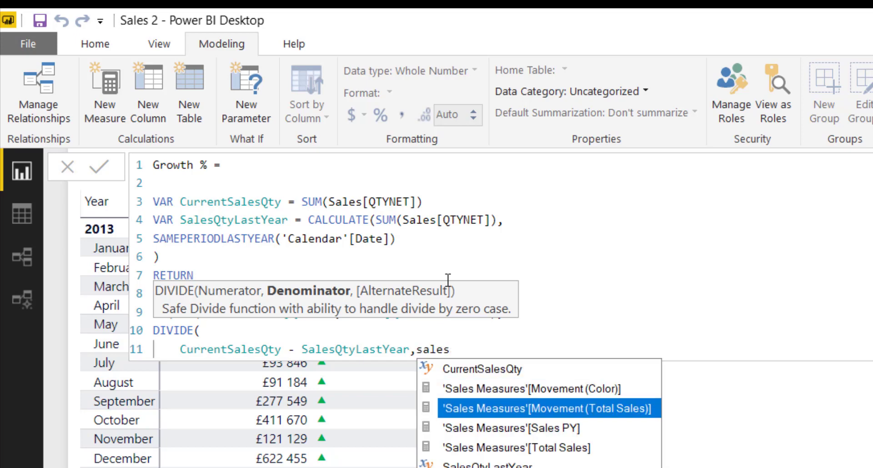
key(Tab)
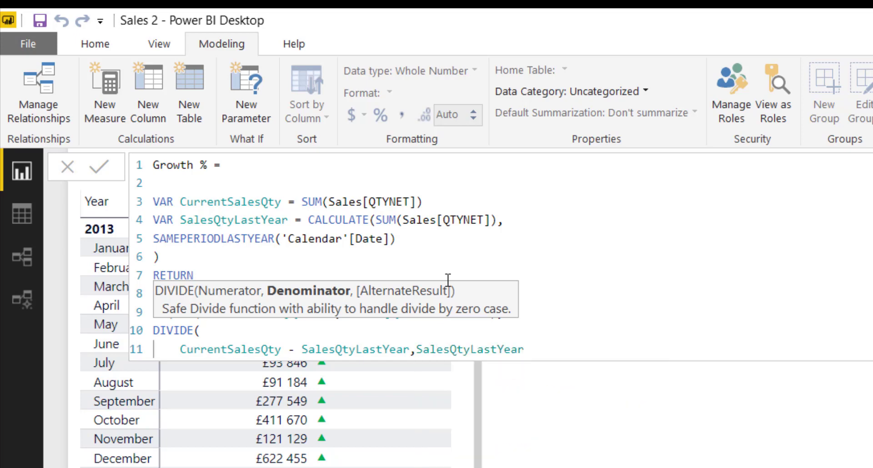
key(Return)
text())
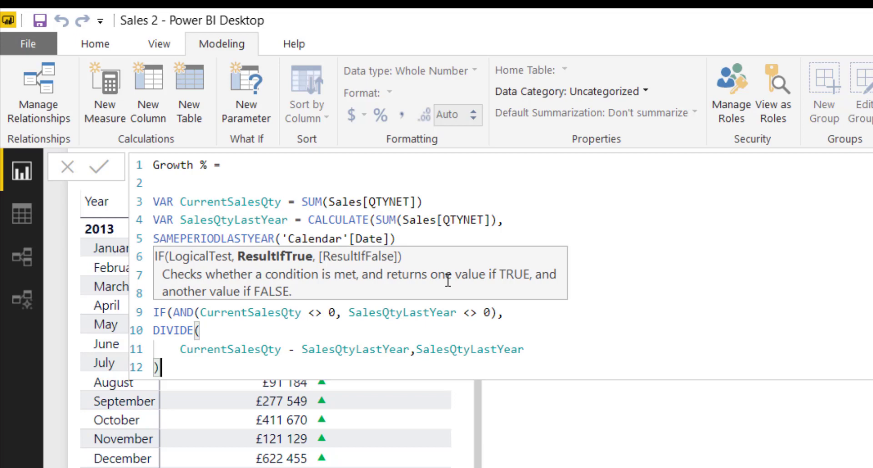
key(Return)
text())
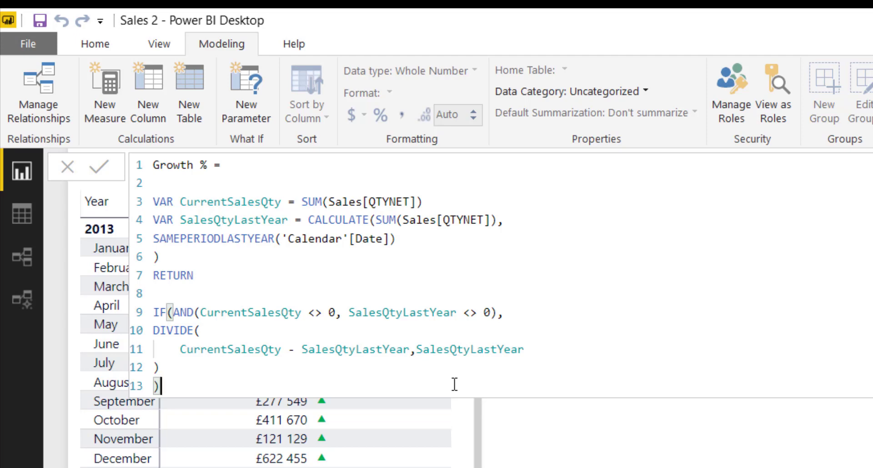
Paste the Growth % formula into daxformatter.com, format it, and select the 10-line result.
drag(452, 382, 121, 166)
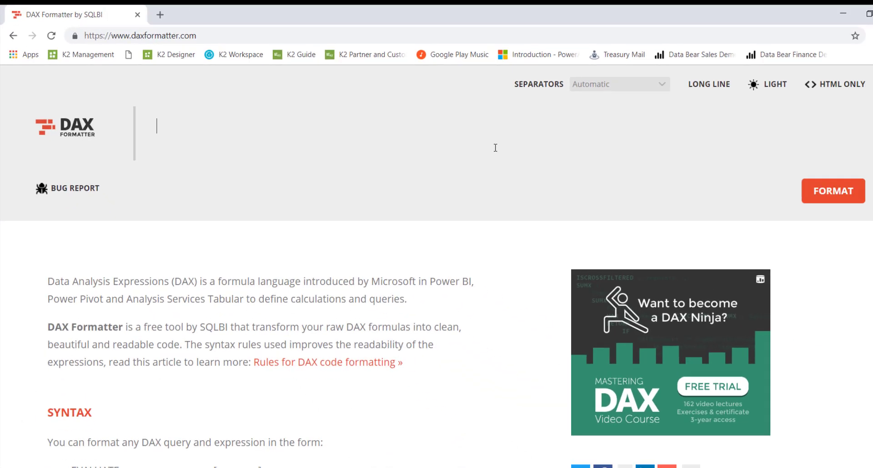
text(Growth % =  VAR CurrentSalesQty = SUM(Sales[QTYNET]) VAR SalesQtyLastYear = CALCULATE(SUM(Sales[QTYNET]), SAMEPERIODLASTYEAR('Calendar'[Date]) ) RETURN  IF(AND(CurrentSalesQty <> 0, SalesQtyLastYear <> 0), DIVIDE(     CurrentSalesQty - SalesQtyLastYear,SalesQtyLastYear ) ))
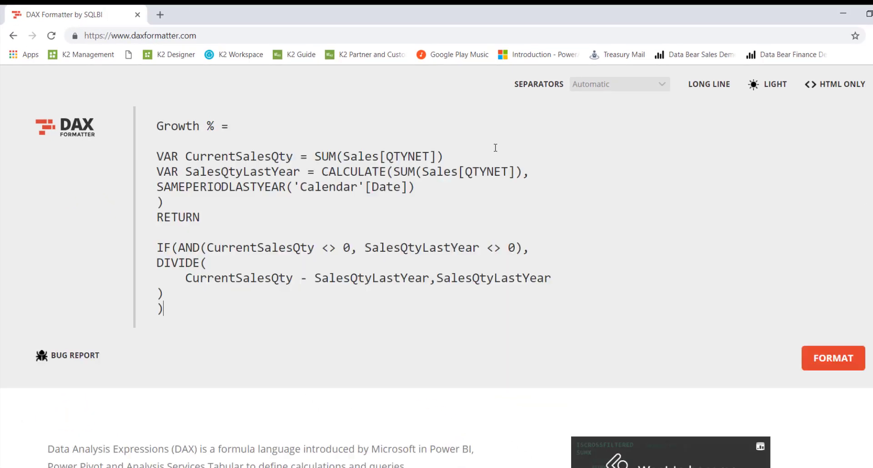
click(832, 356)
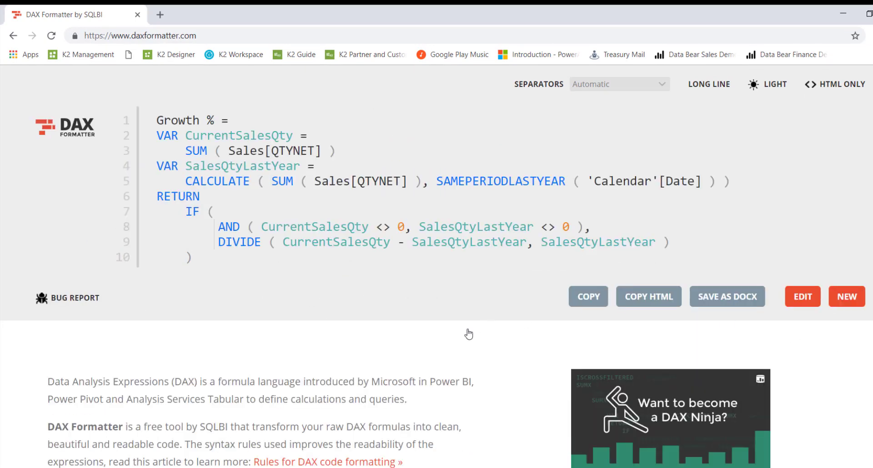
drag(213, 262, 144, 123)
key(ctrl+c)
Replace the Growth % formula with the formatted code and commit it.
key(alt+Tab)
key(ctrl+a)
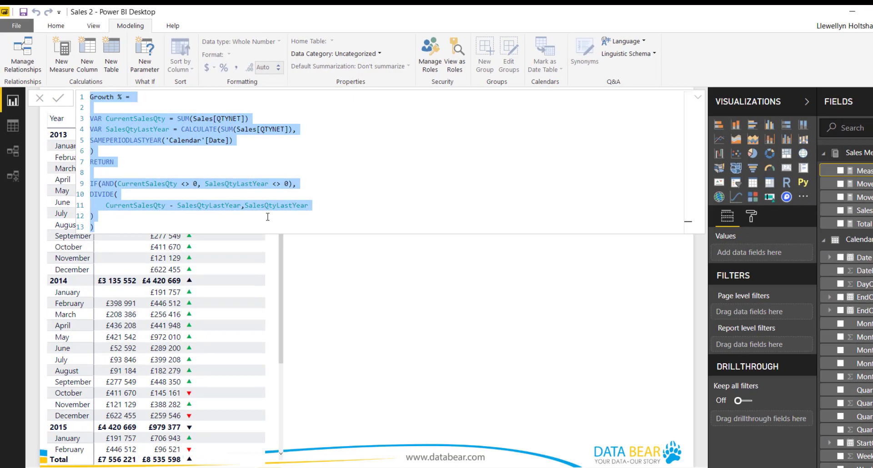
key(ctrl+v)
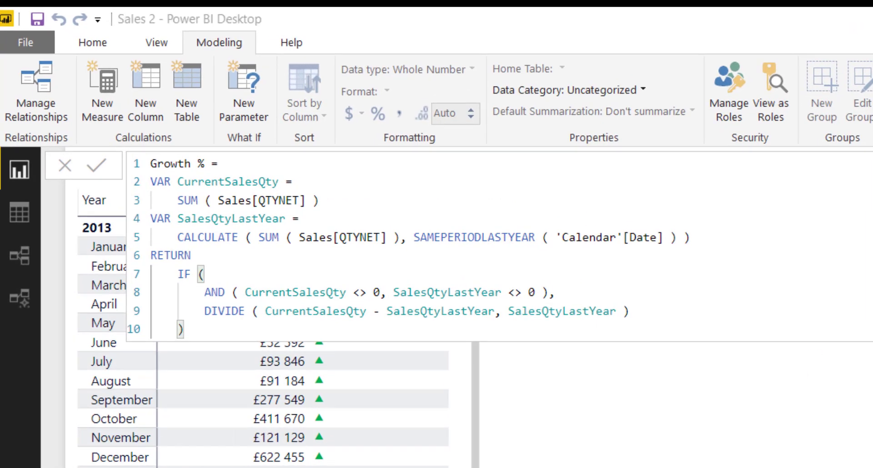
key(Return)
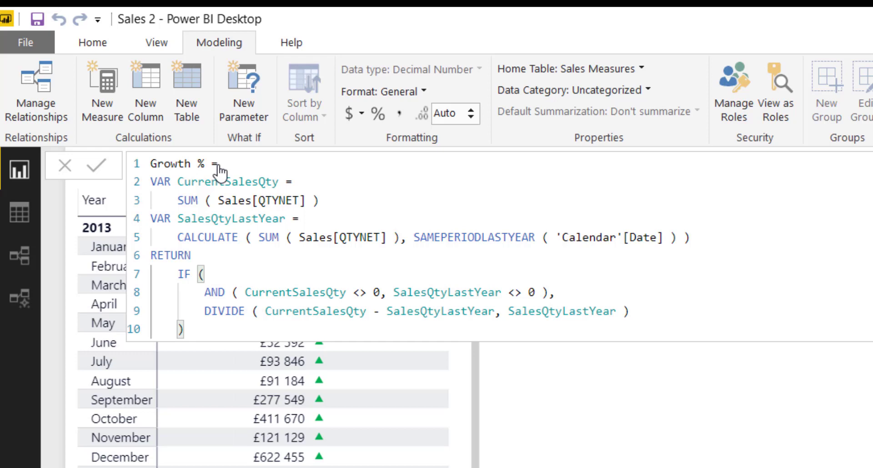
Format Growth % as a percentage and add it to the table visual.
click(378, 114)
click(378, 114)
drag(819, 295, 472, 317)
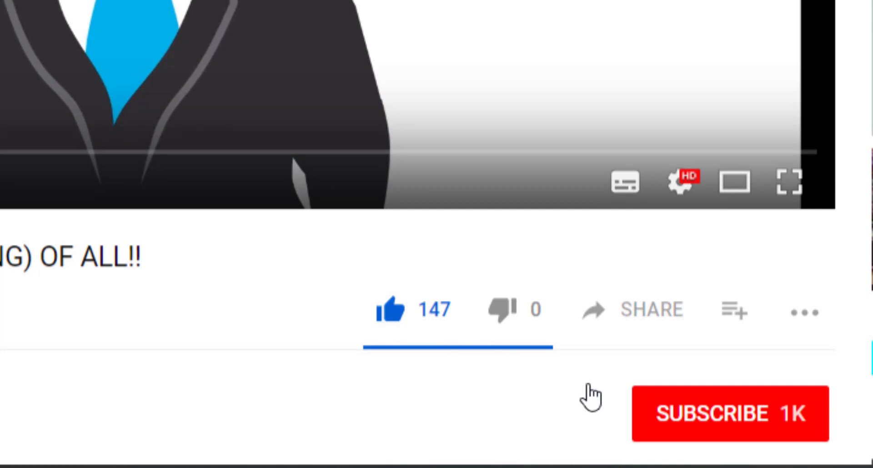
Press the red SUBSCRIBE button under the video.
click(686, 412)
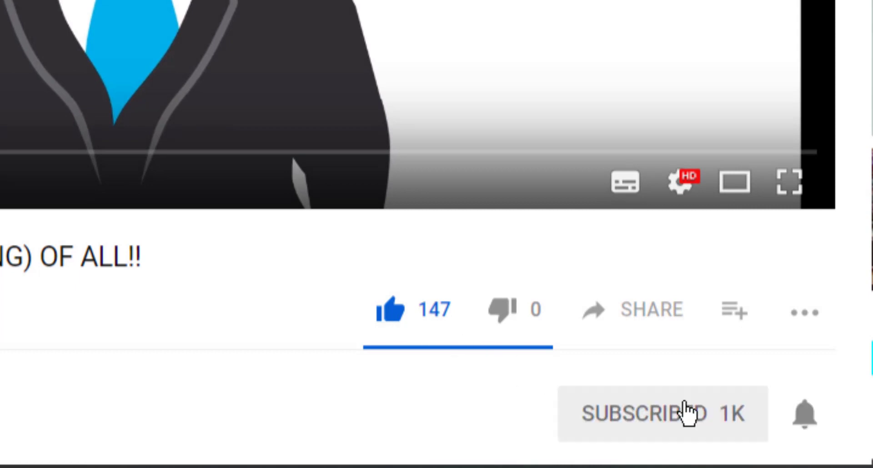